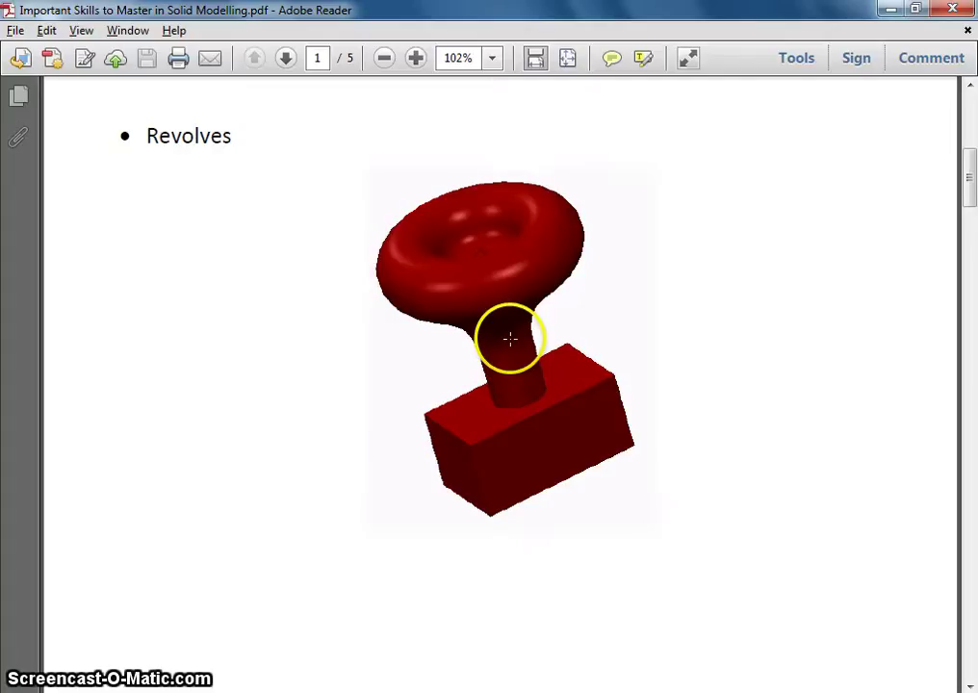
Step: Switch to Creo Parametric and set the working directory to School\Spring 2014\EGT 201\tutorials
key("alt+Tab")
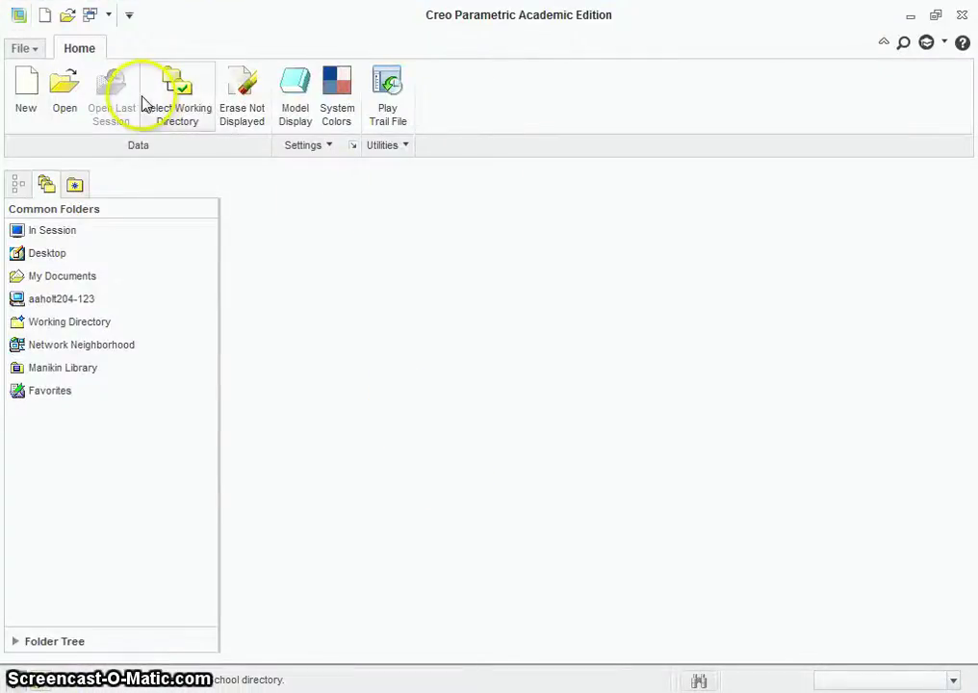
left_click(177, 92)
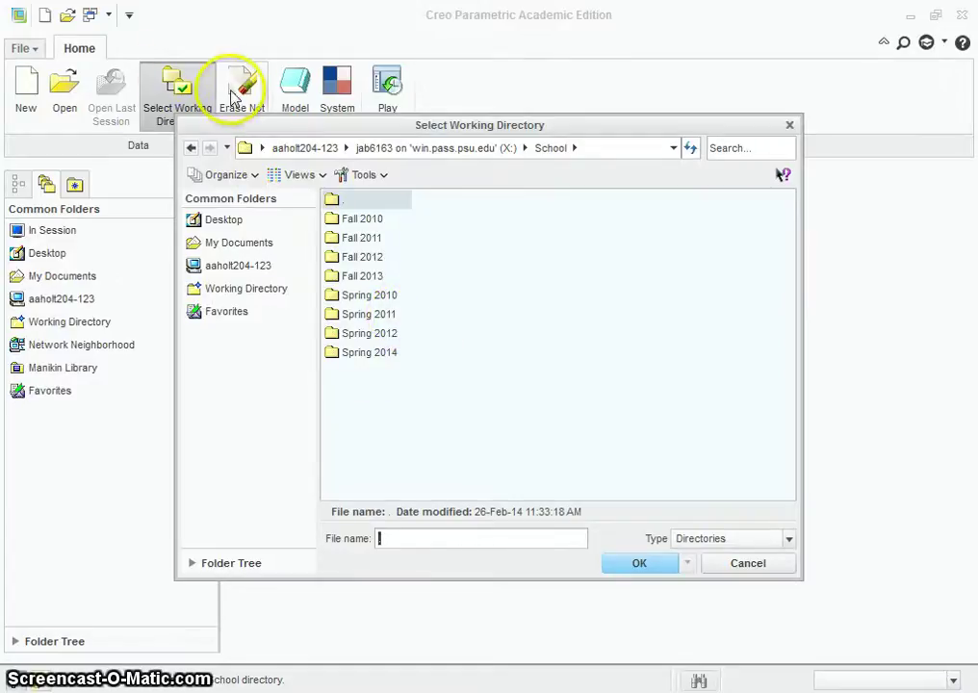
left_click_drag(269, 131, 287, 132)
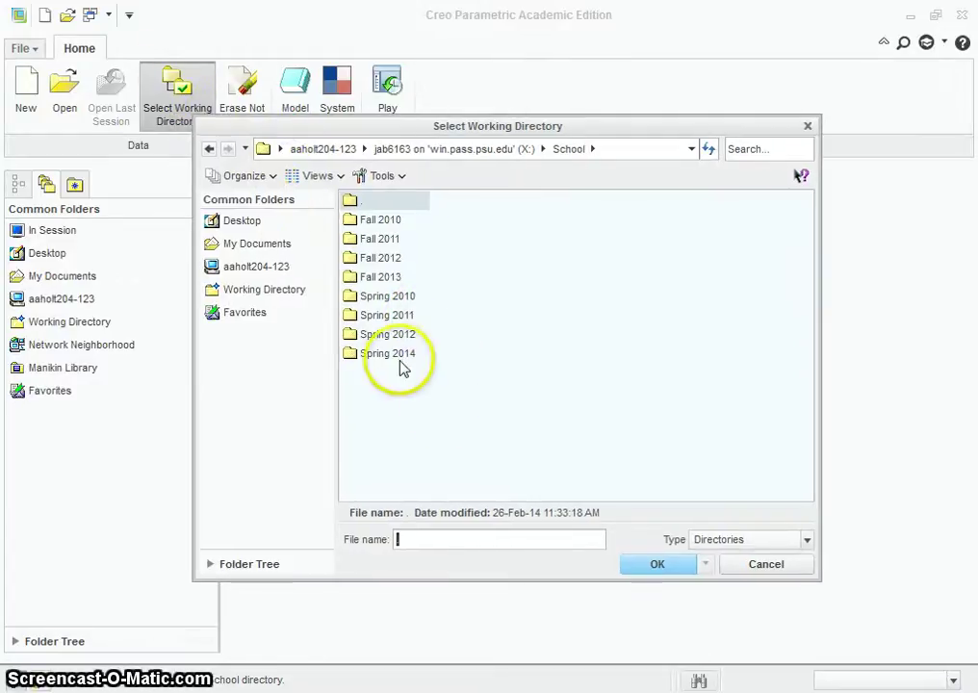
double_click(389, 356)
left_click(378, 221)
double_click(379, 372)
left_click(652, 568)
Step: Create a new solid part named Simple_Revolve_4 with the default template
left_click(29, 112)
left_click(238, 203)
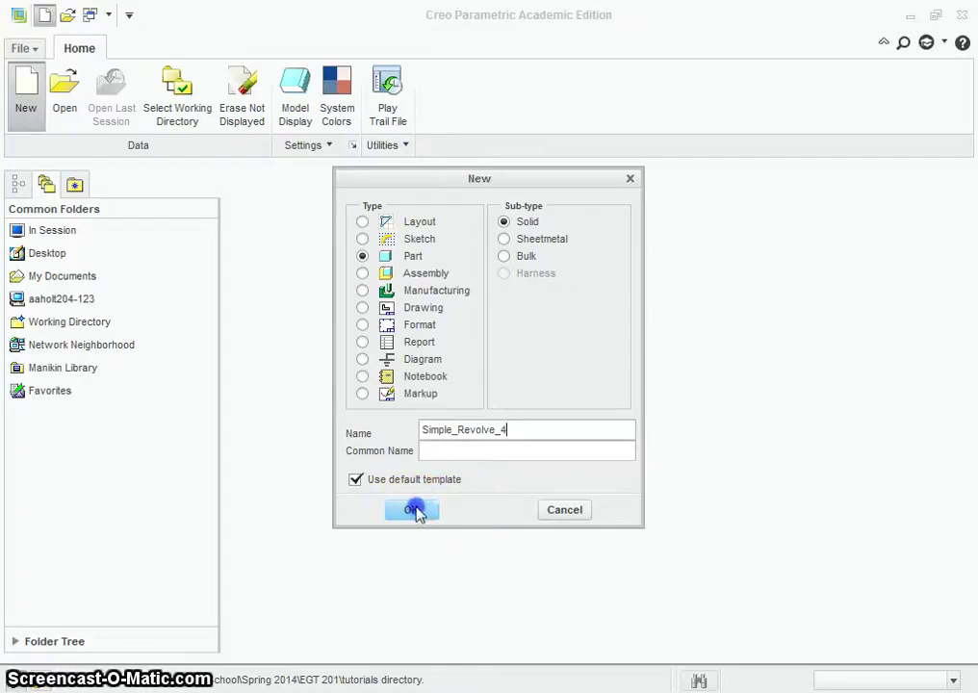
left_click(414, 509)
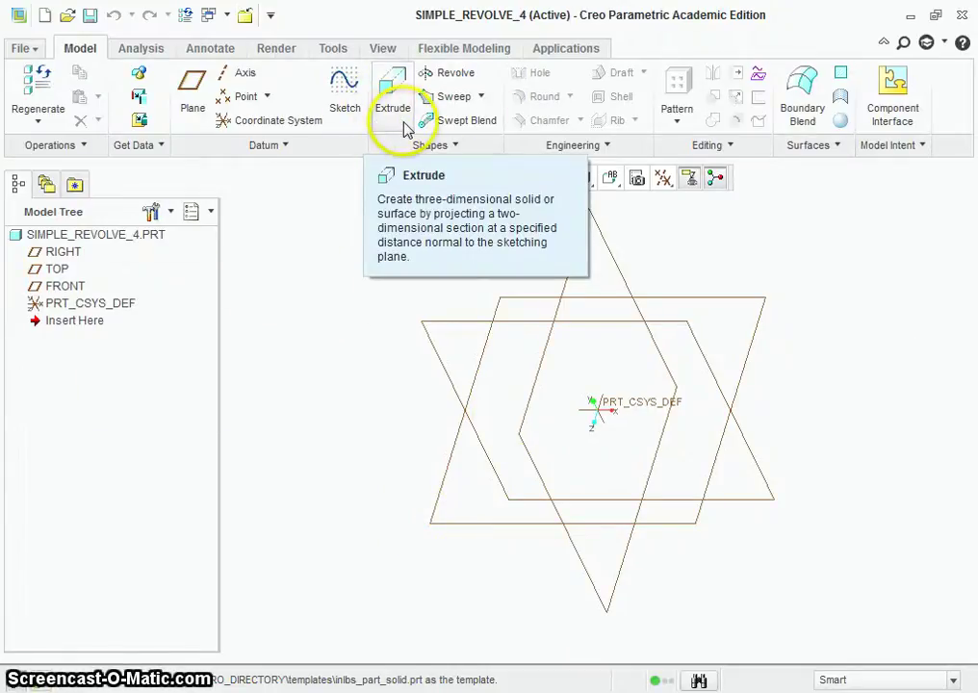
Step: Check the reference picture in Adobe Reader, and start an Extrude in Creo with its sketch on the FRONT plane, viewed straight on
key("alt+Tab")
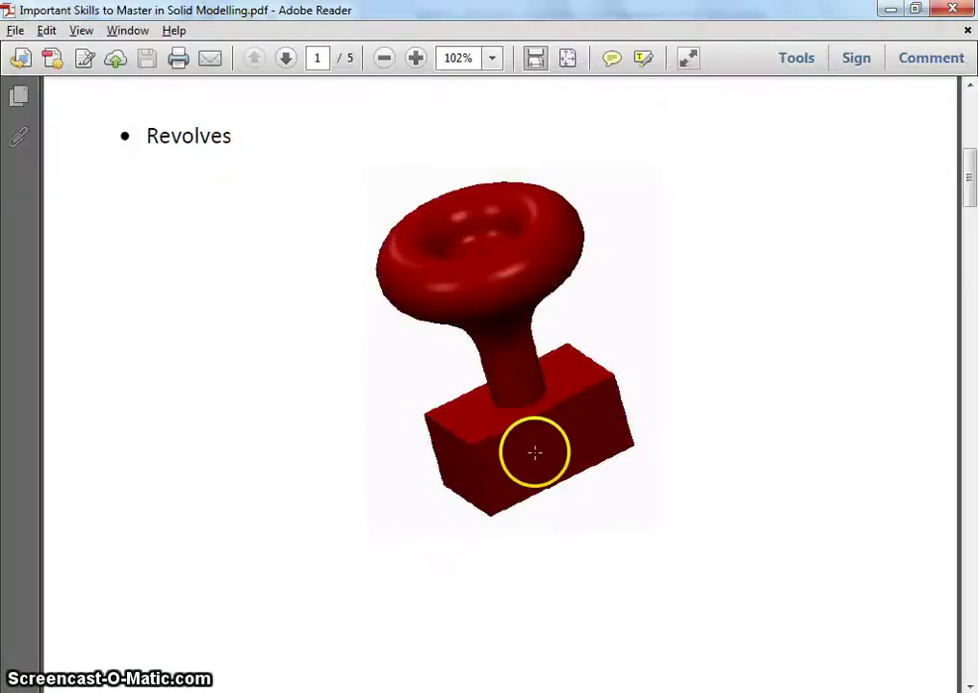
key("alt+Tab")
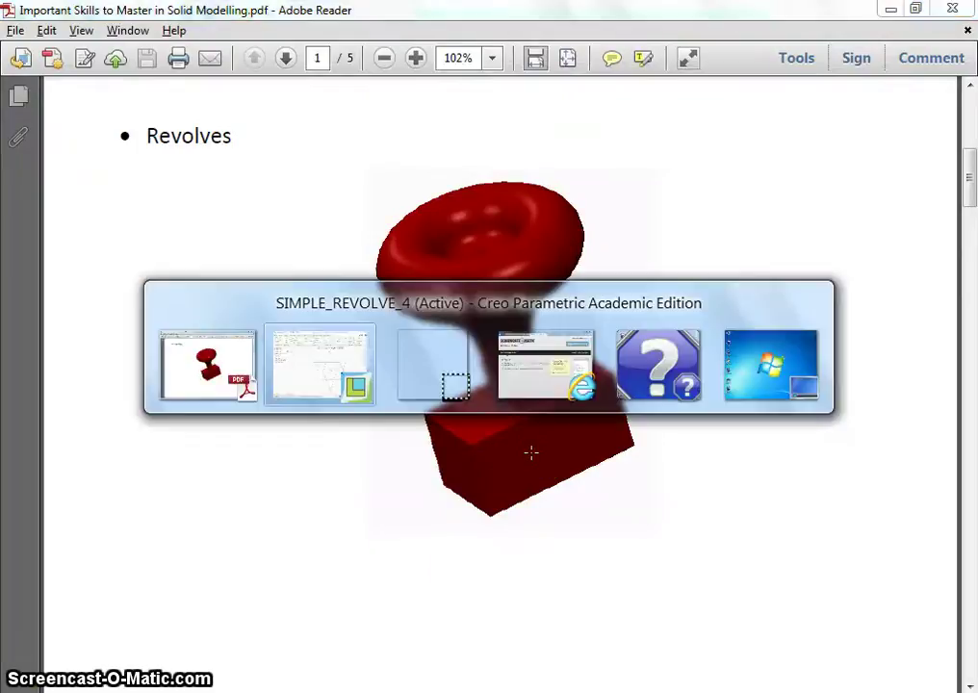
left_click(390, 96)
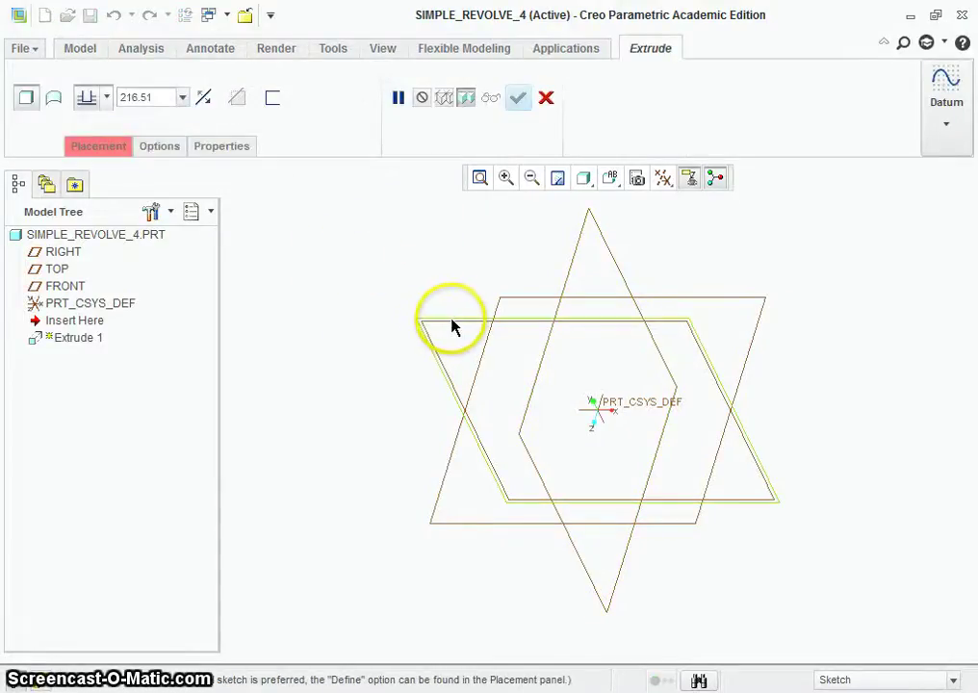
left_click(466, 324)
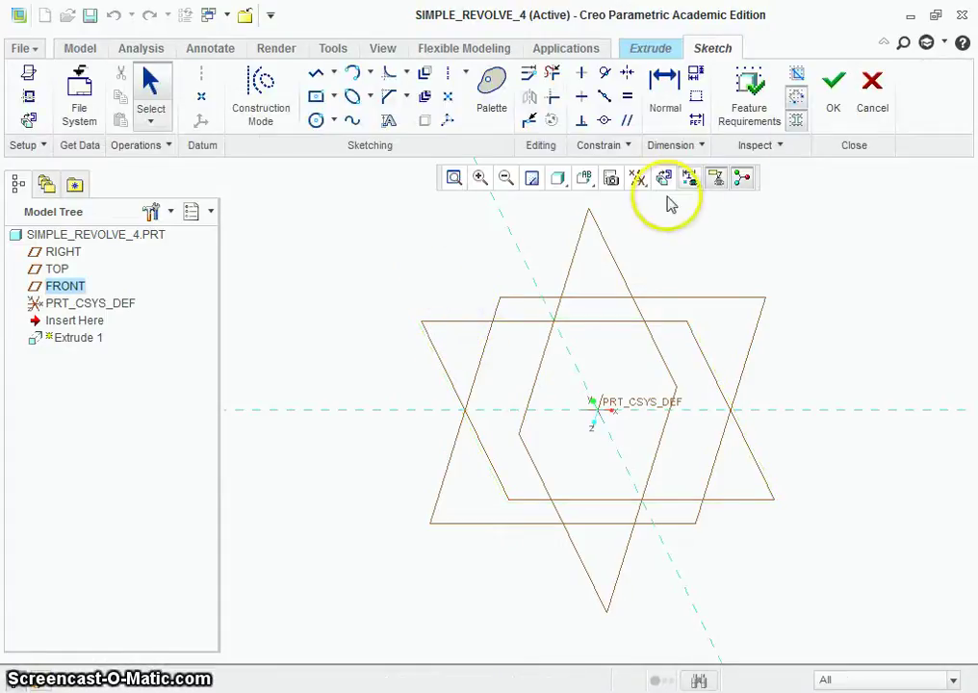
left_click(665, 178)
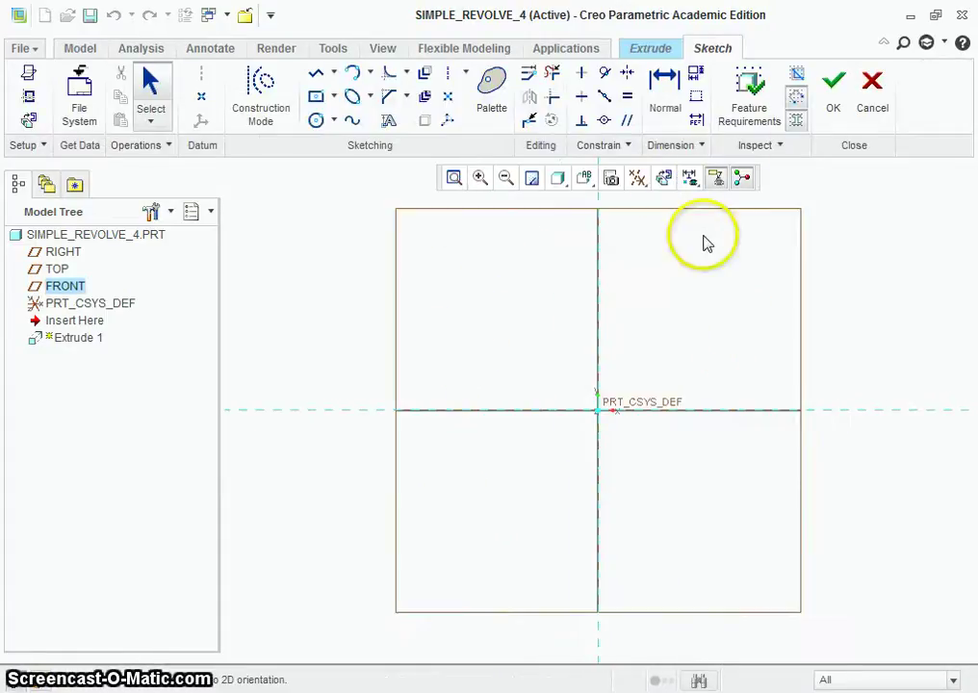
Step: Draw a center rectangle at the sketch origin, about 122 wide and 89 high
left_click(334, 96)
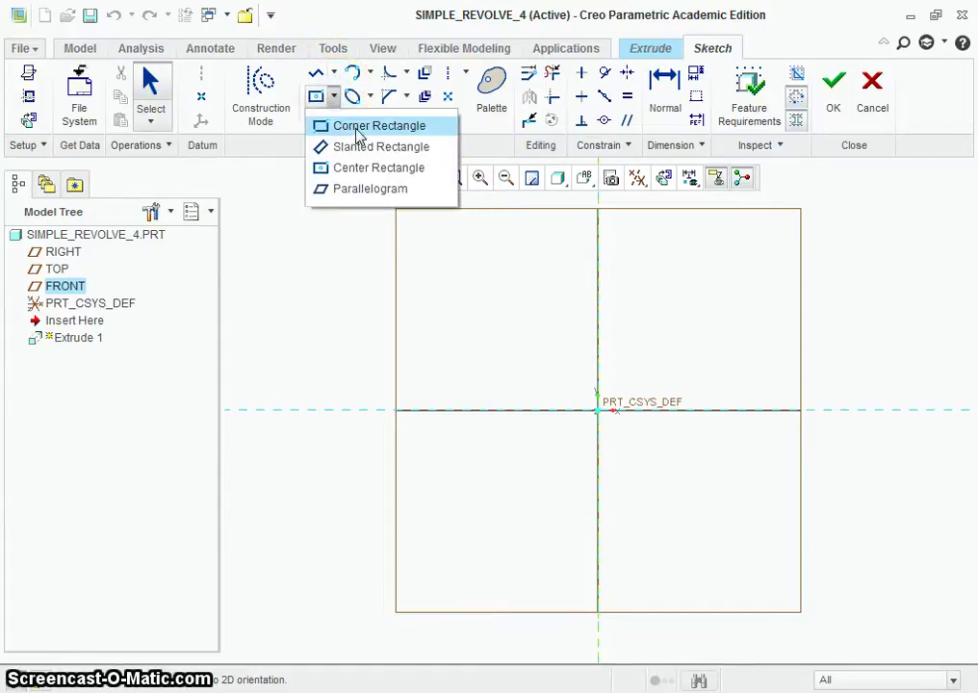
left_click(366, 126)
left_click(335, 97)
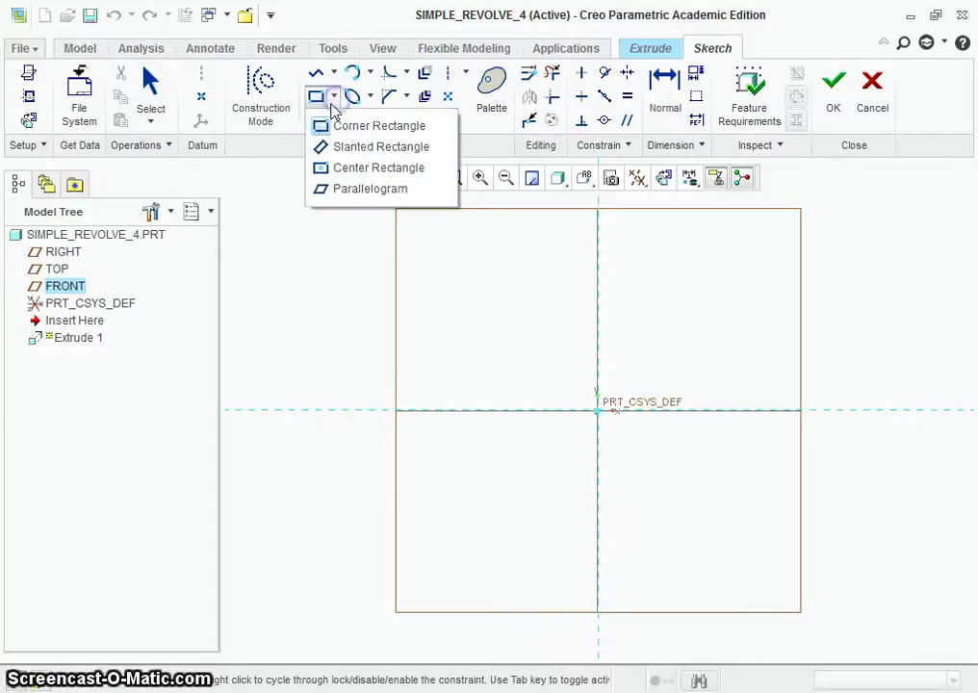
left_click(381, 169)
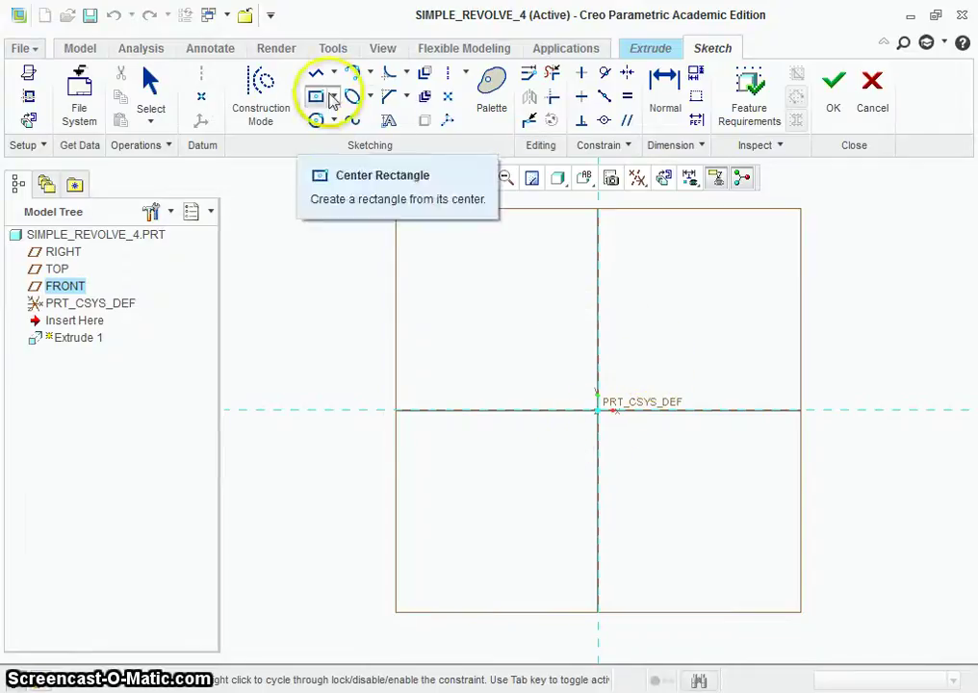
left_click(670, 320)
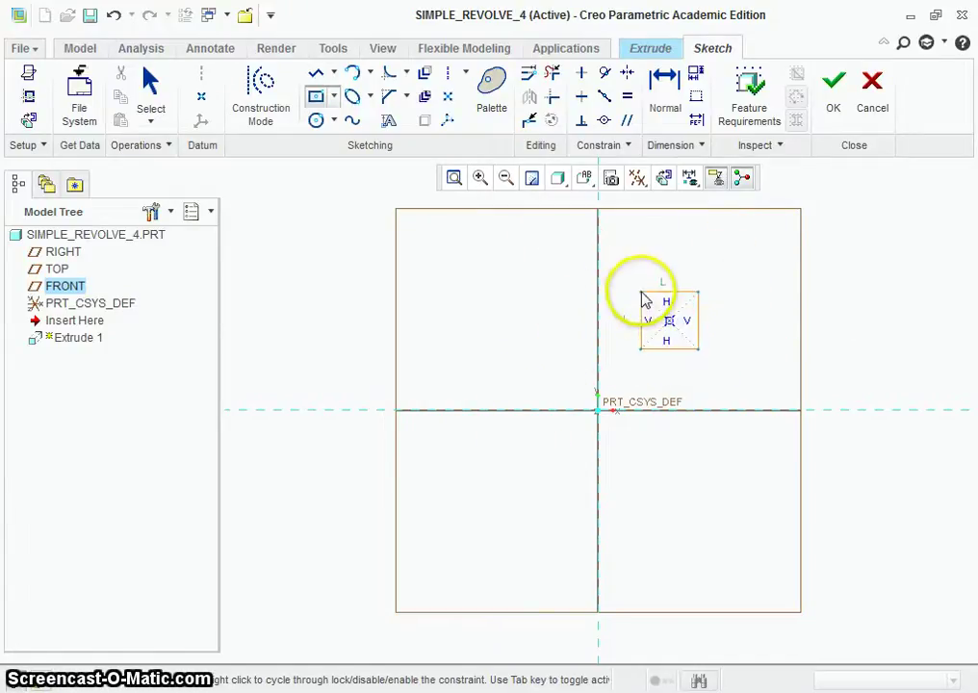
middle_click(542, 344)
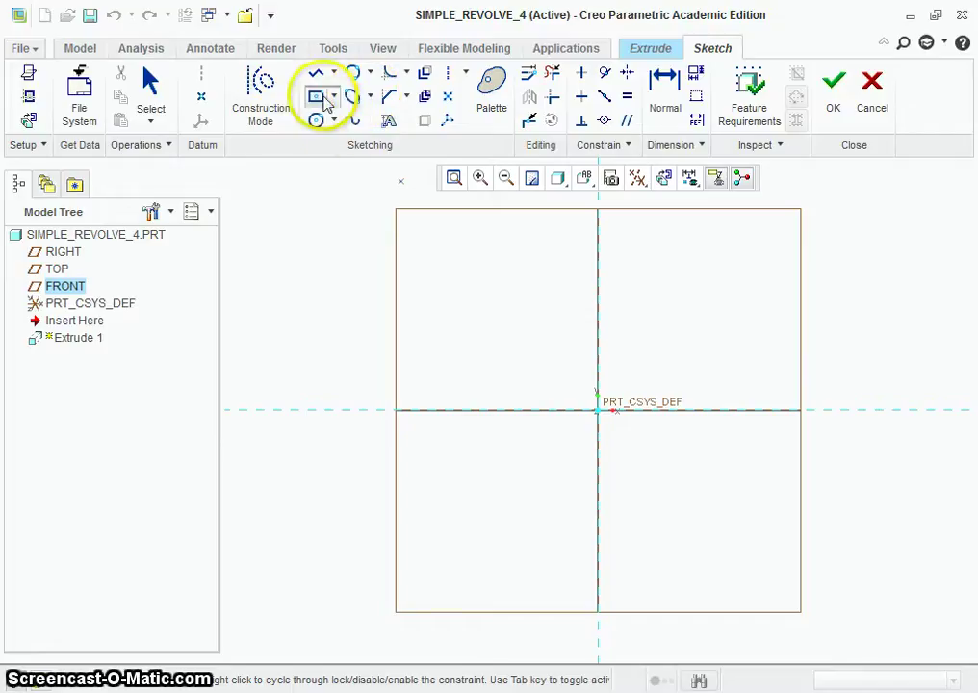
left_click(599, 412)
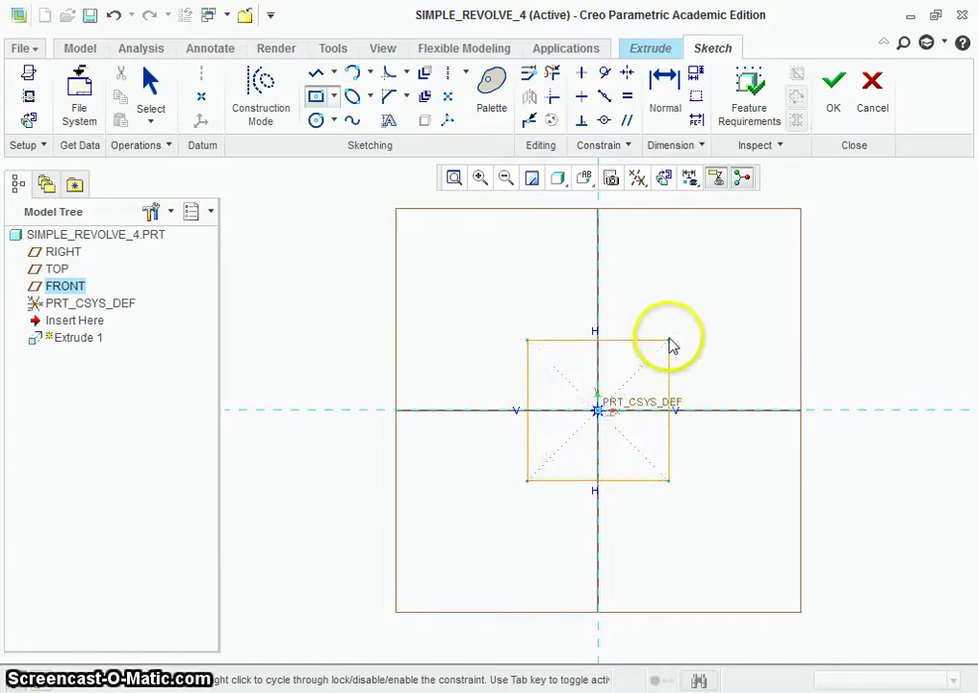
left_click(647, 377)
middle_click(729, 365)
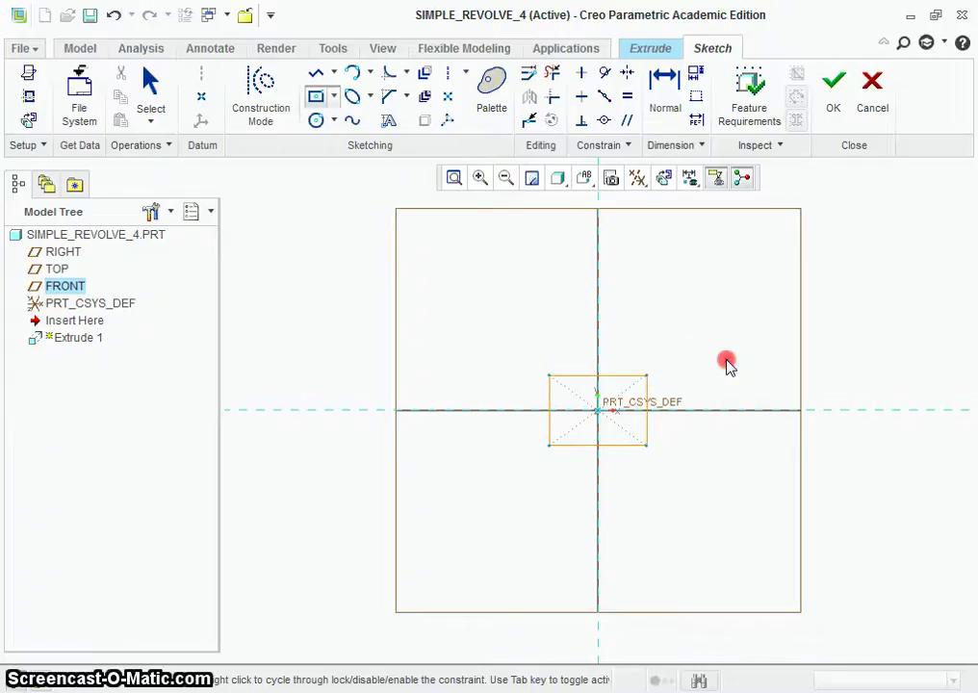
Step: Move the rectangle's height and width dimensions clear of the shape and finish the extrusion sketch
left_click_drag(651, 409, 694, 401)
left_click(567, 373)
mouse_move(567, 375)
left_mouse_down()
mouse_move(580, 365)
mouse_move(568, 357)
left_mouse_up()
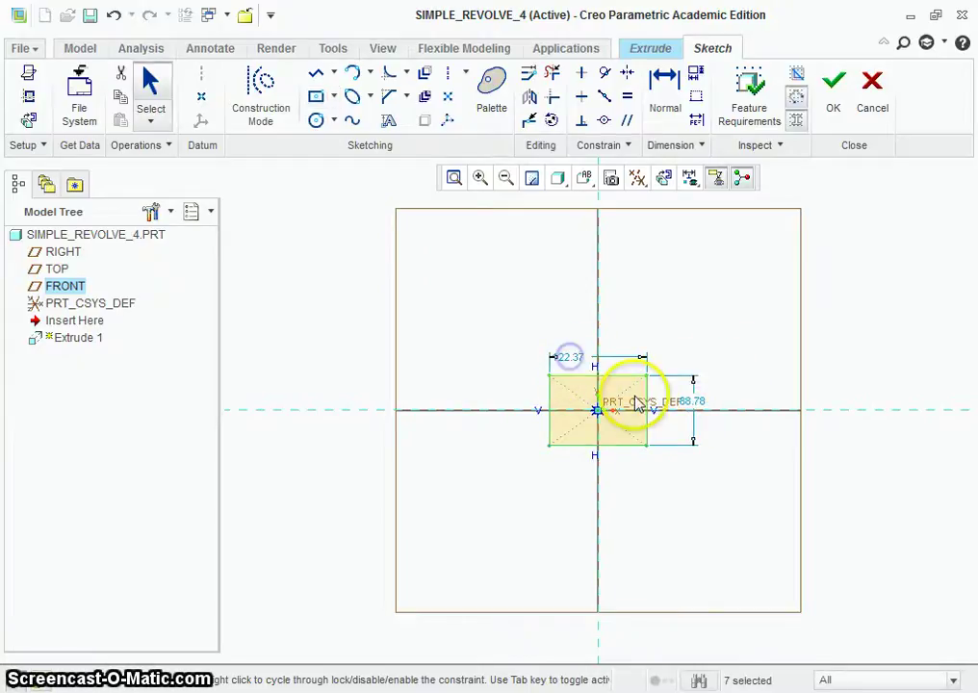
left_click(836, 100)
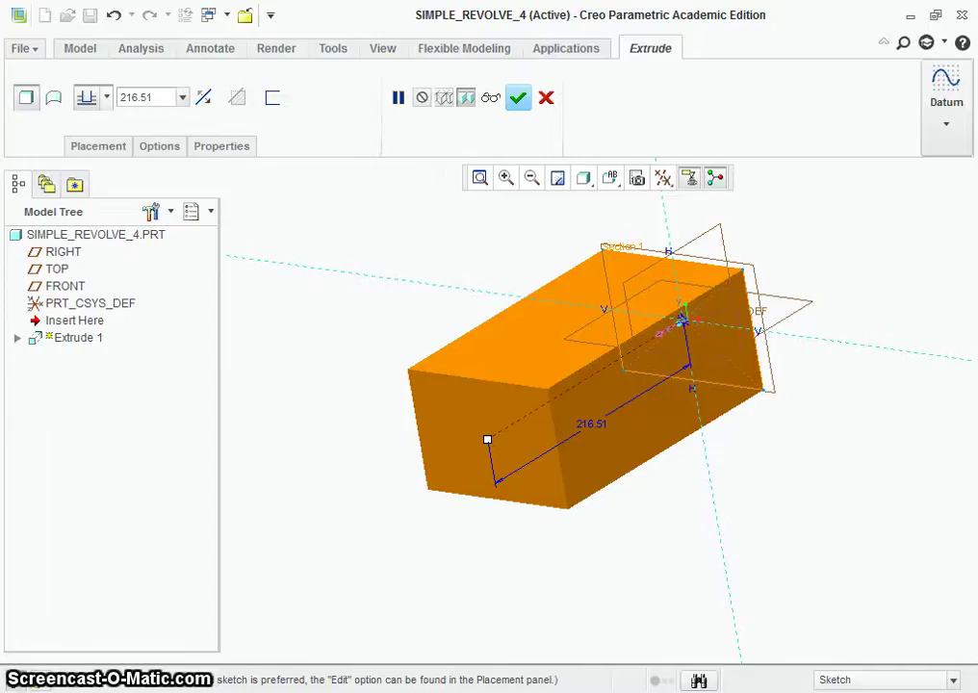
Step: Set the extrusion depth to 210
double_click(594, 424)
type("210")
key("Return")
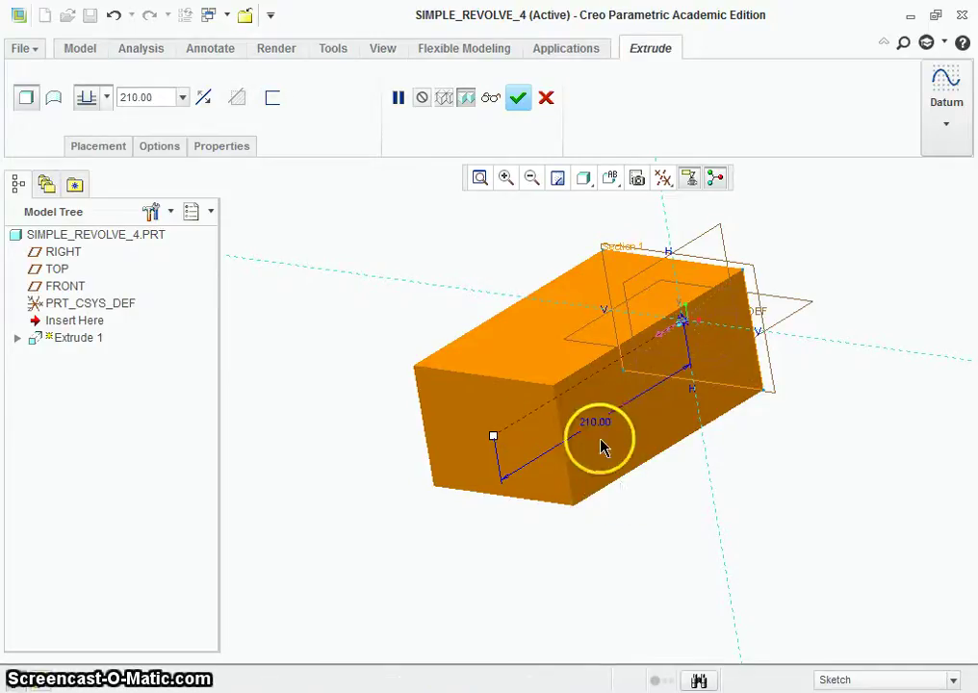
Step: Pull the extrusion through the sketch plane to about 114 on the opposite side and back to about 167 on the original side
left_click(493, 438)
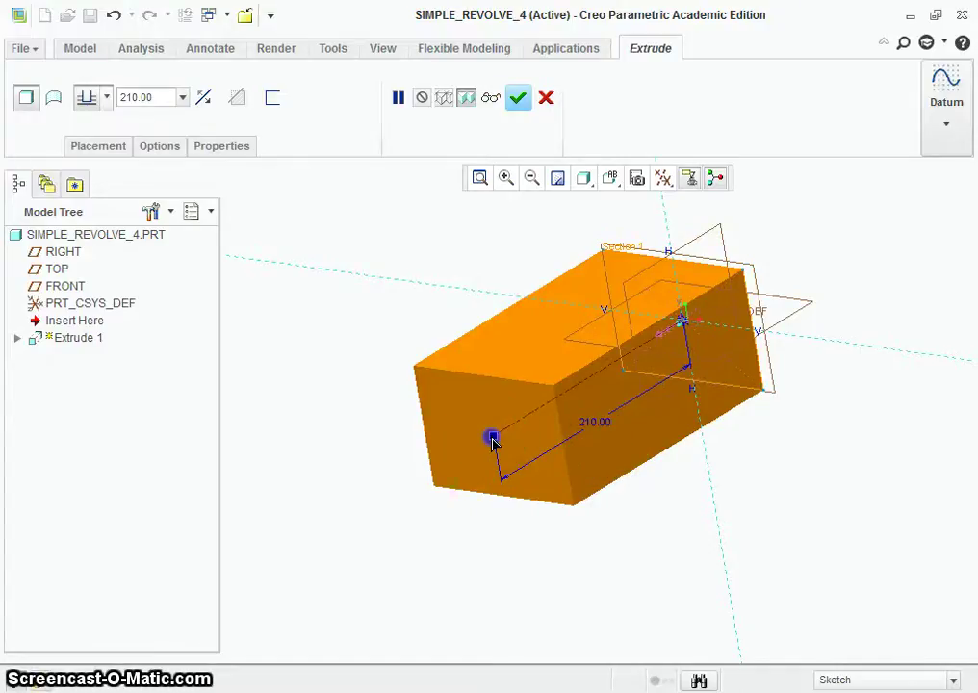
left_click_drag(631, 374, 805, 295)
scroll(814, 356, "down", 5)
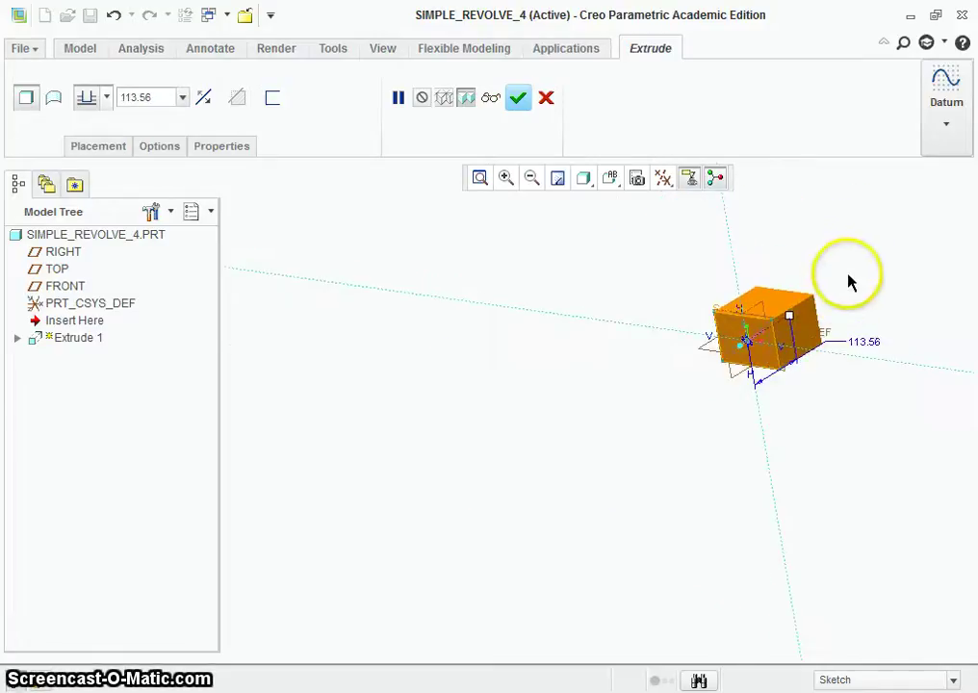
scroll(819, 289, "up", 6)
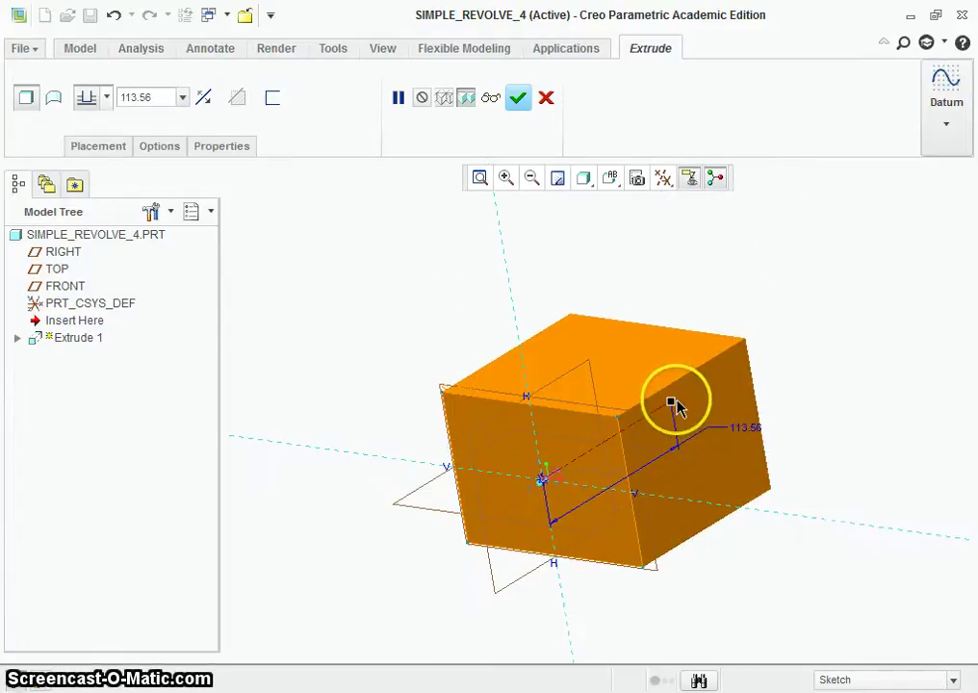
middle_click_drag(630, 435, 431, 553)
middle_click_drag(581, 463, 494, 481, "ctrl")
left_click_drag(507, 487, 459, 520)
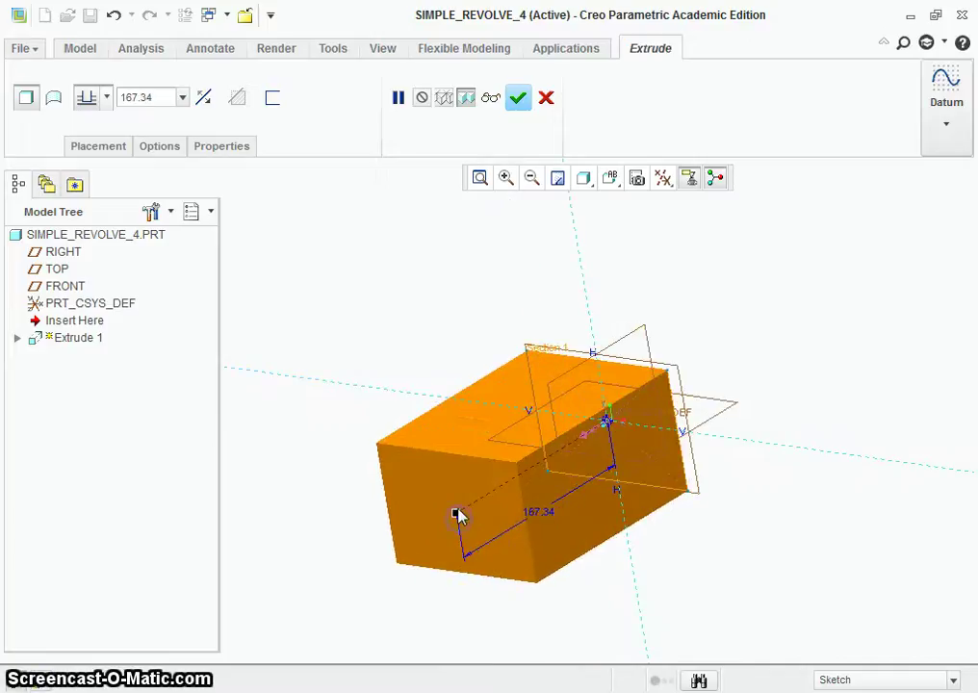
Step: Make the extrusion symmetric about the sketch plane with a total depth of about 205 and complete the block
left_click(114, 98)
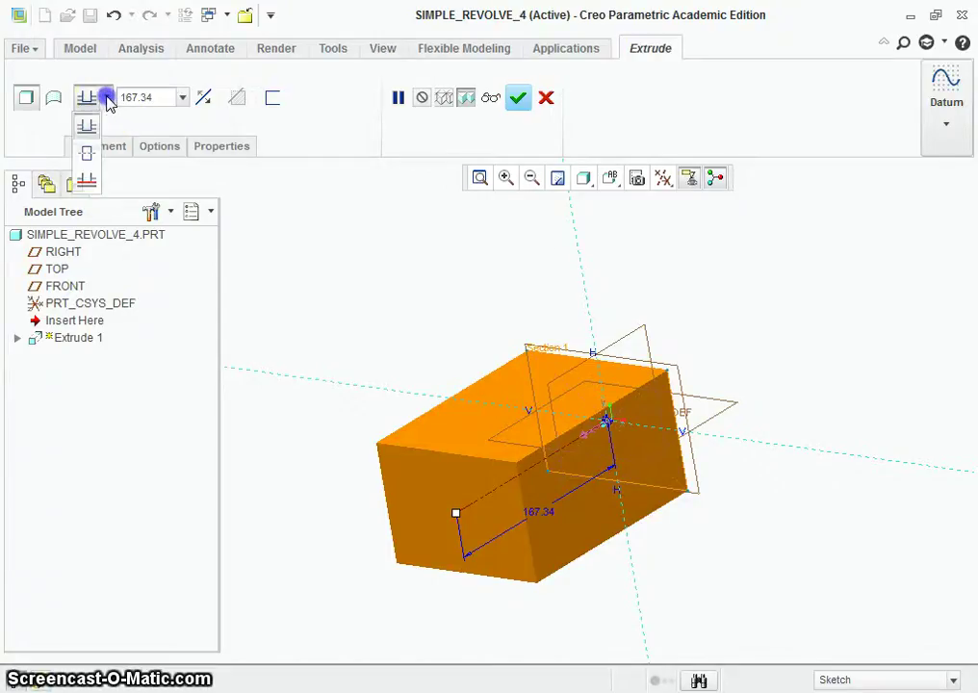
left_click(85, 160)
left_click(743, 592)
middle_click_drag(568, 508, 526, 484)
left_click_drag(534, 478, 502, 478)
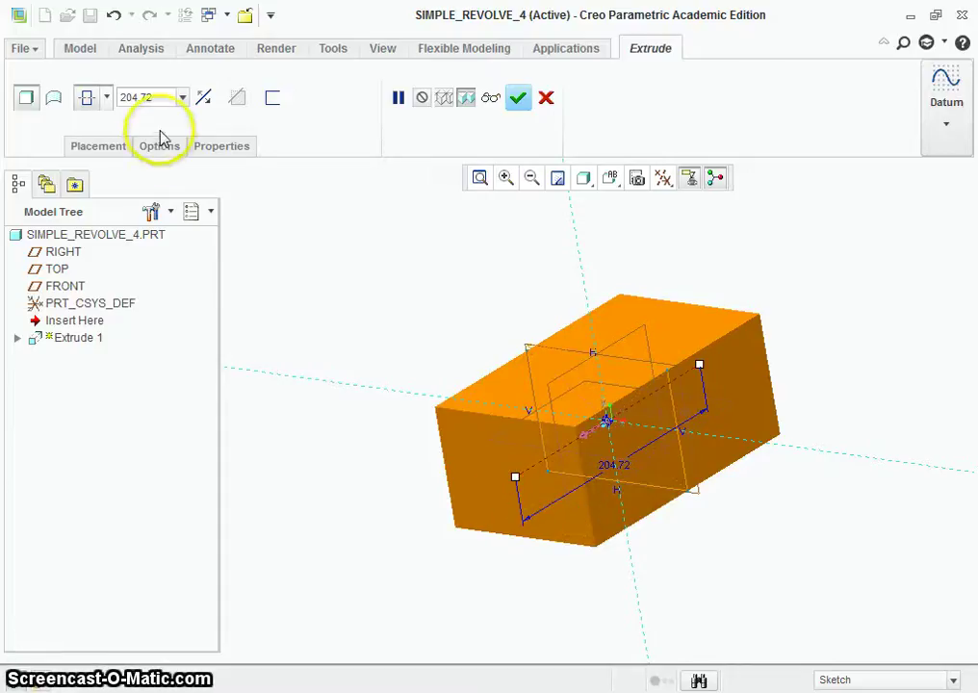
mouse_move(498, 255)
middle_mouse_down()
mouse_move(511, 275)
mouse_move(494, 305)
mouse_move(493, 272)
middle_mouse_up()
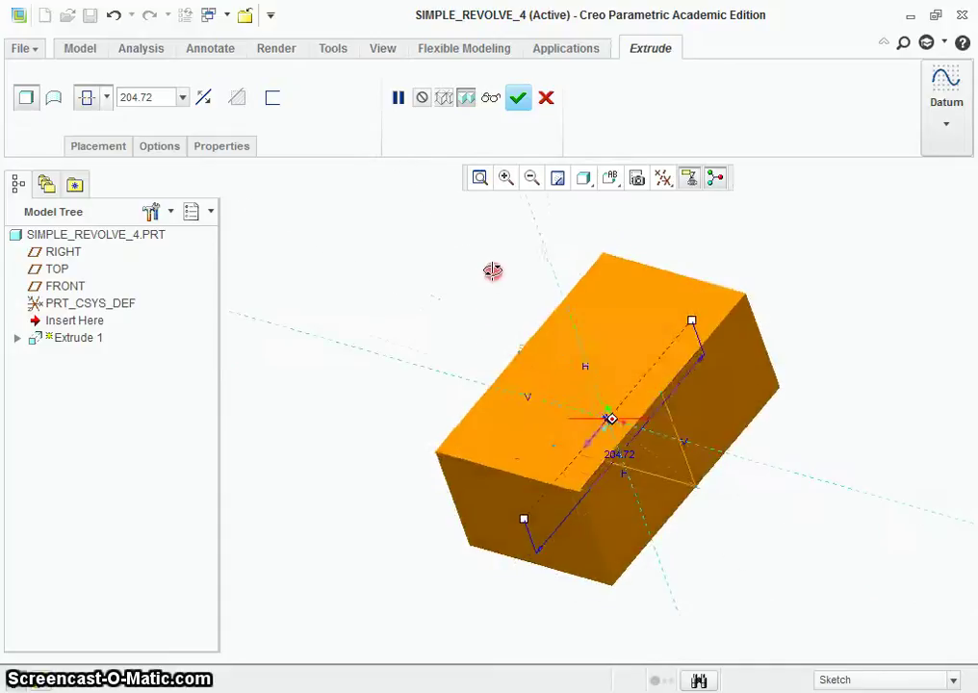
left_click(518, 99)
middle_click_drag(435, 210, 430, 159)
Step: Recheck the reference picture in Adobe Reader, and start a Revolve in Creo with its sketch on the FRONT plane, viewed straight on
key("alt+Tab")
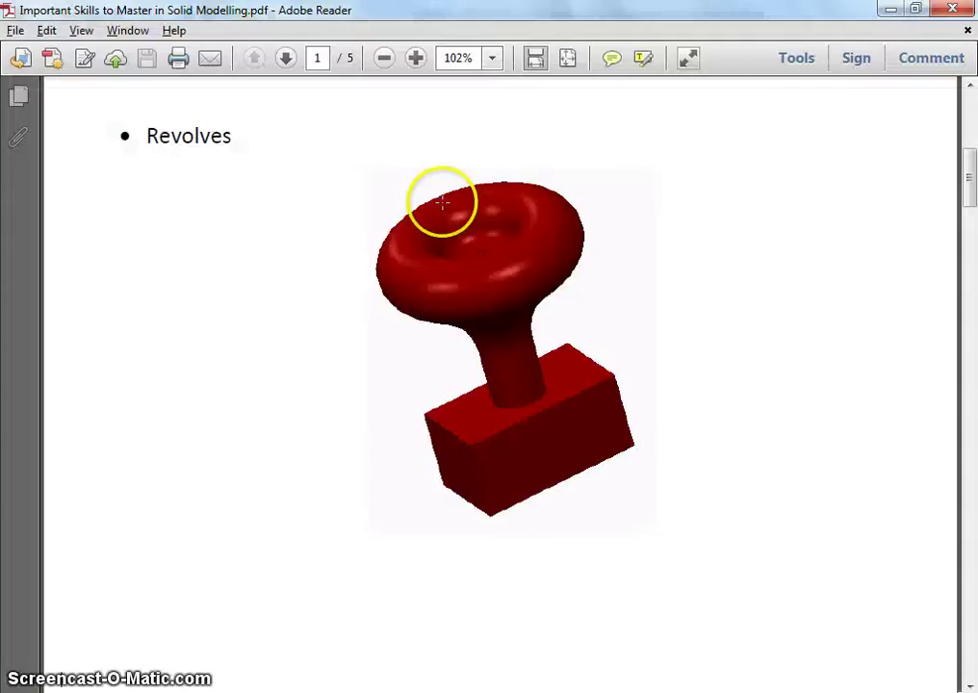
scroll(574, 268, "down", 1)
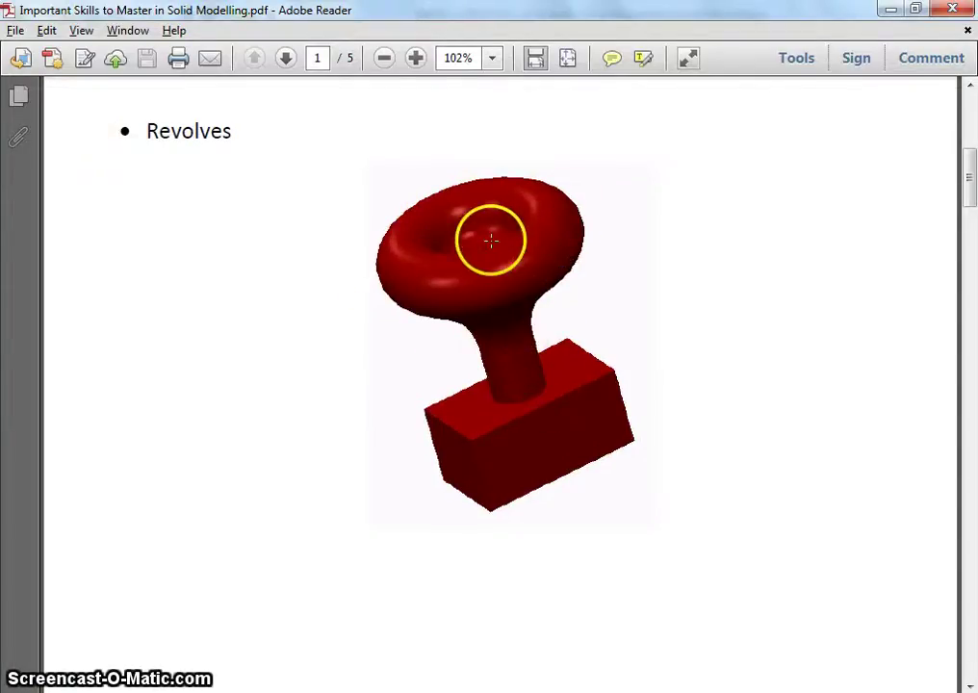
key("alt+Tab")
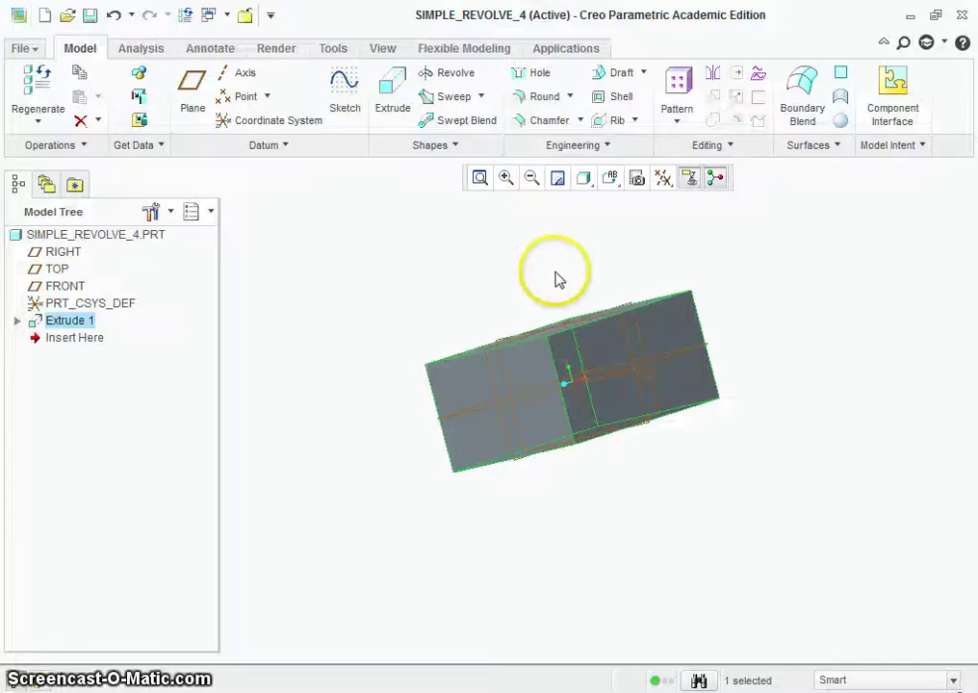
middle_click_drag(557, 277, 570, 286)
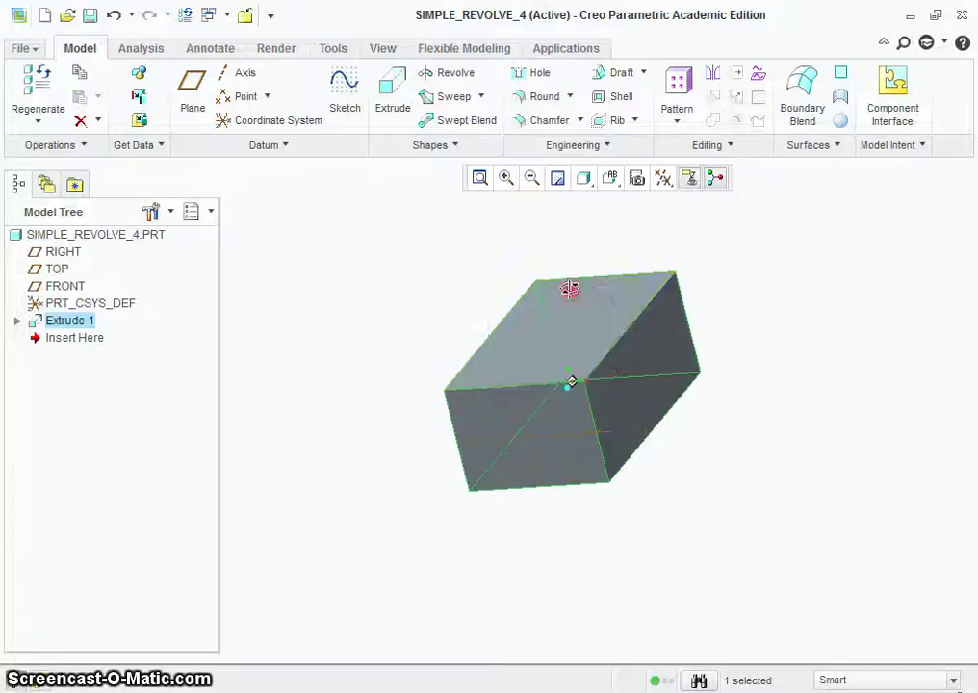
left_click(445, 76)
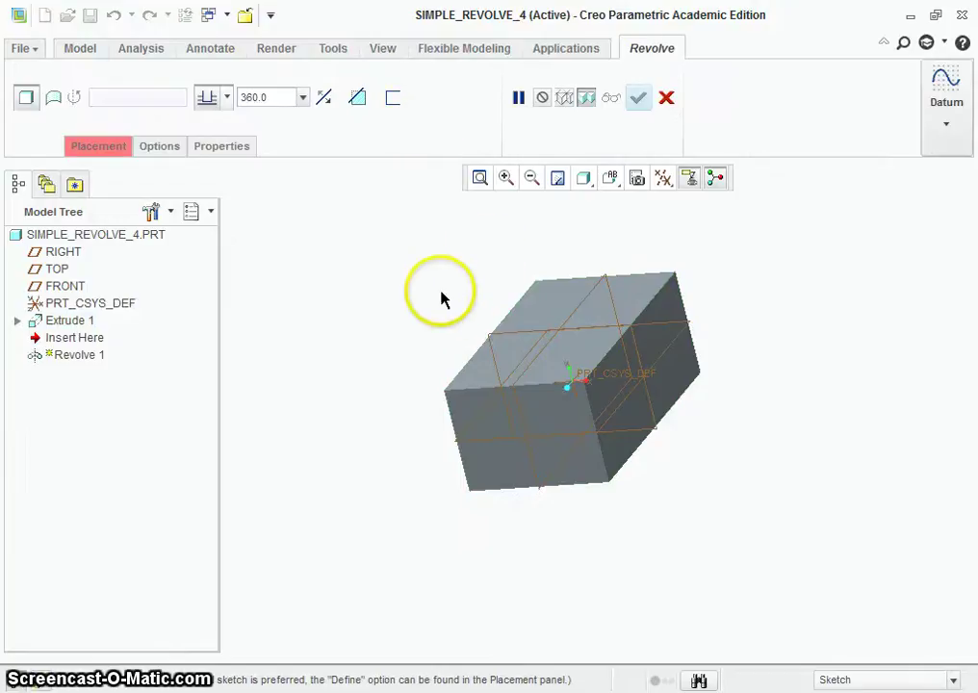
left_click(513, 336)
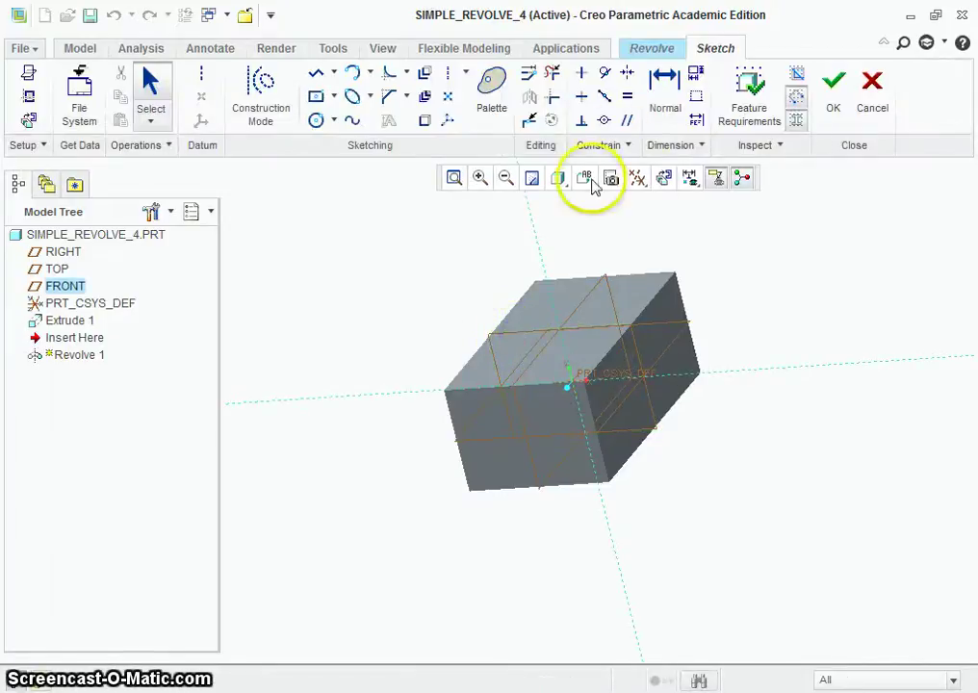
left_click(664, 177)
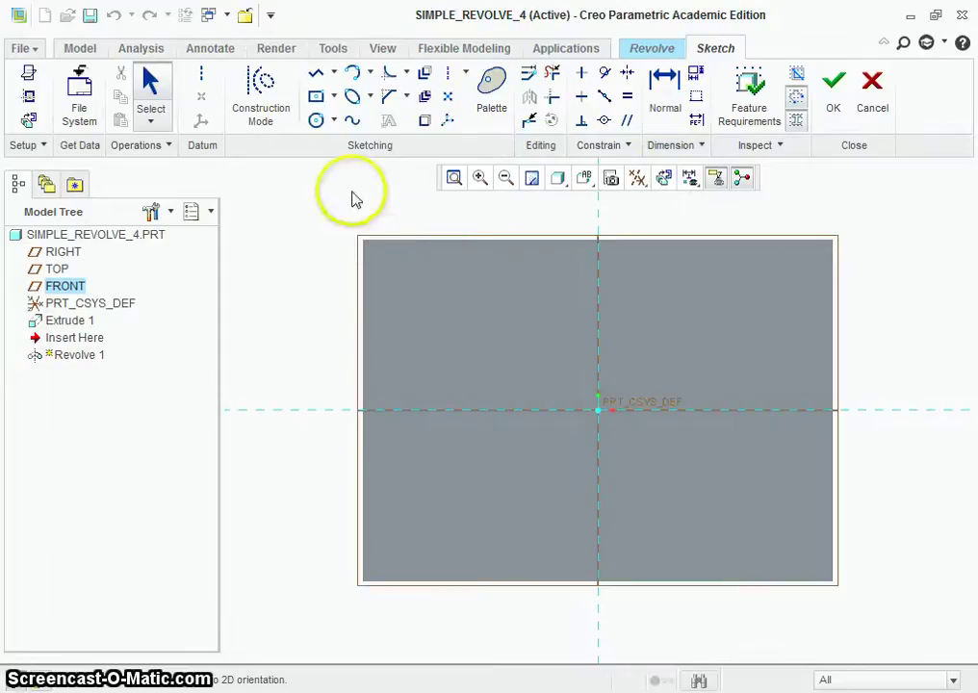
Step: Add the top edge of the extruded block as a sketch reference and solve the sketch references
left_click(28, 99)
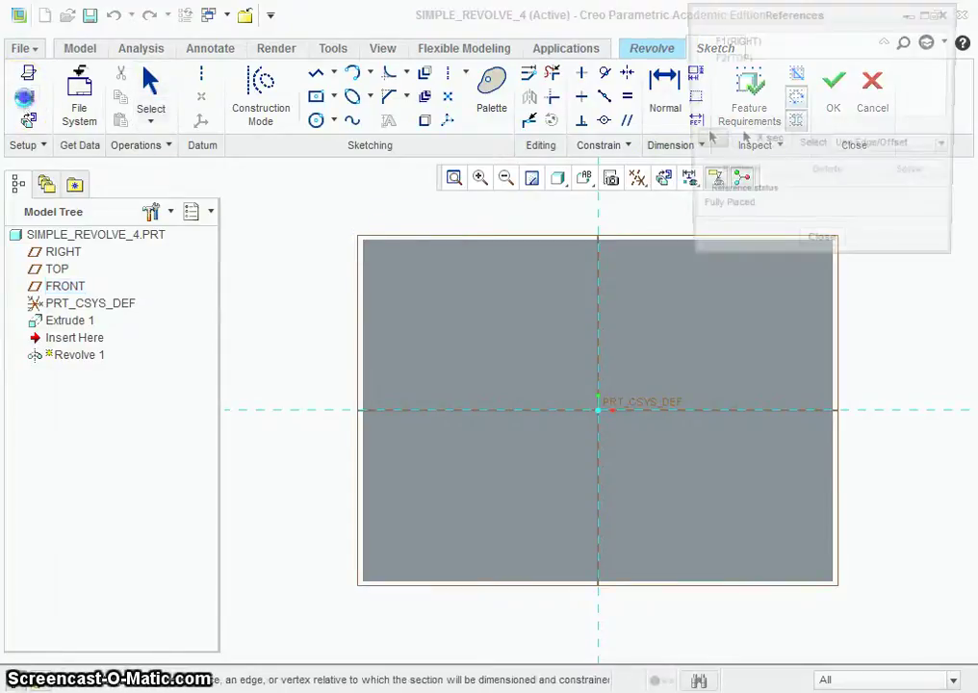
left_click(513, 242)
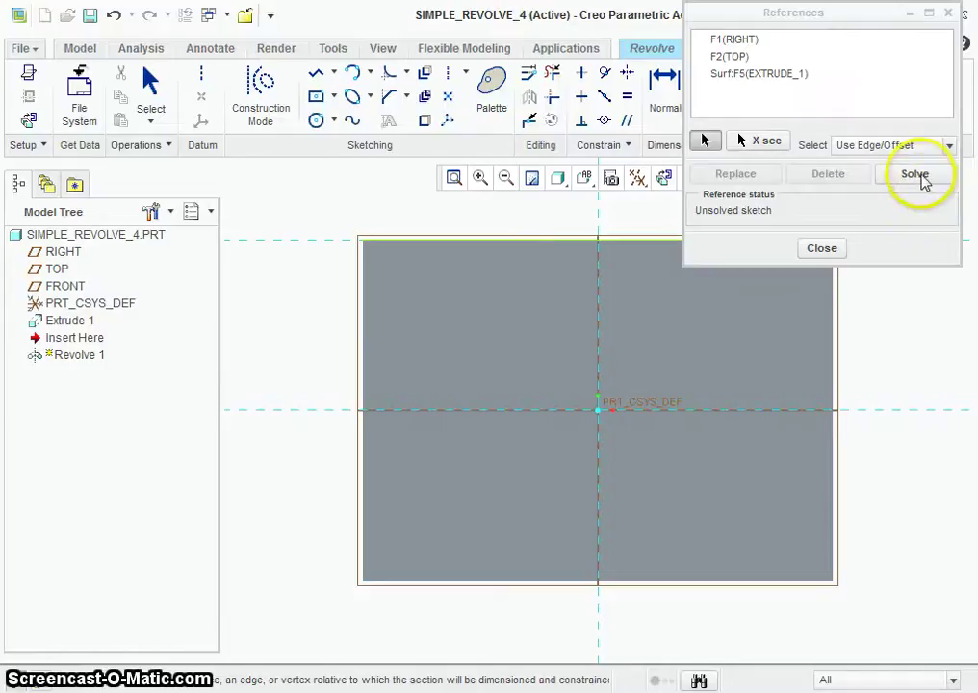
left_click(915, 175)
left_click(823, 248)
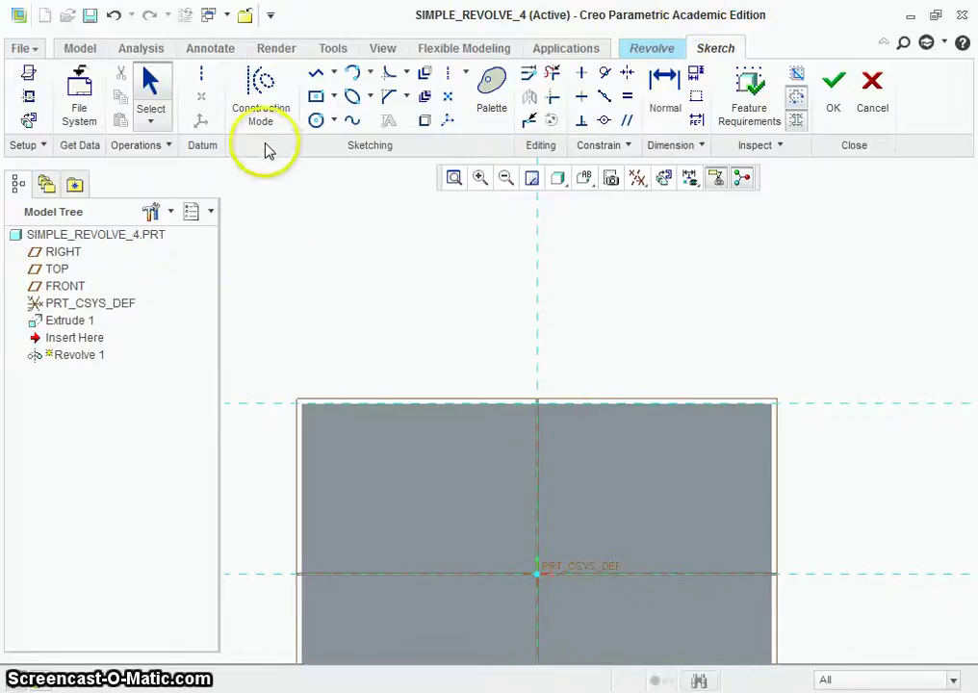
Step: Draw a vertical geometry centerline along the RIGHT reference through the block's center as the axis of revolution
scroll(483, 281, "up", 4)
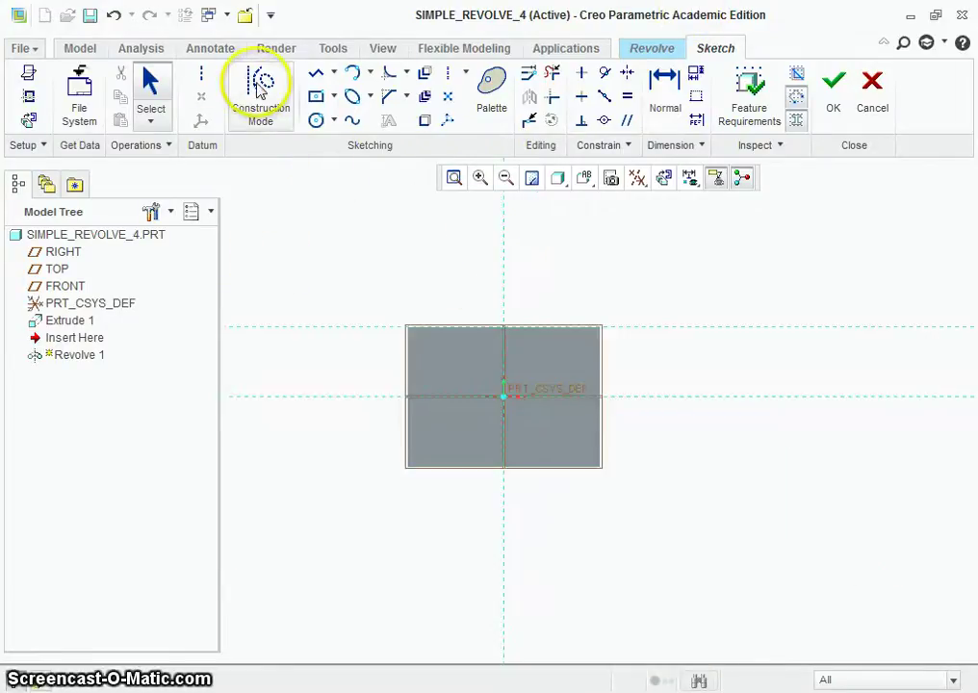
left_click(202, 82)
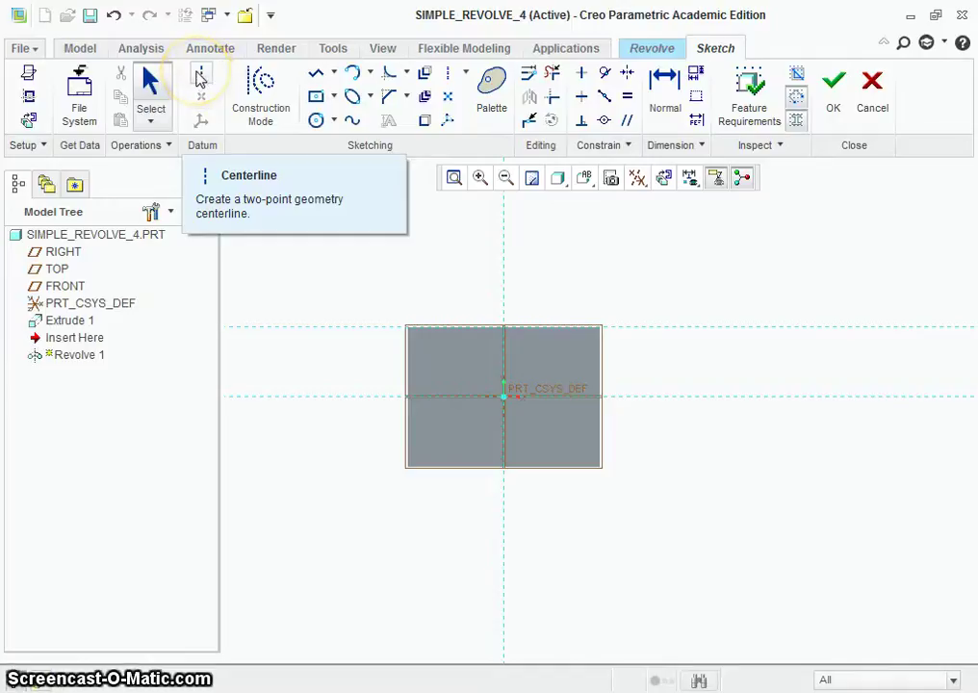
left_click(202, 83)
left_click(200, 81)
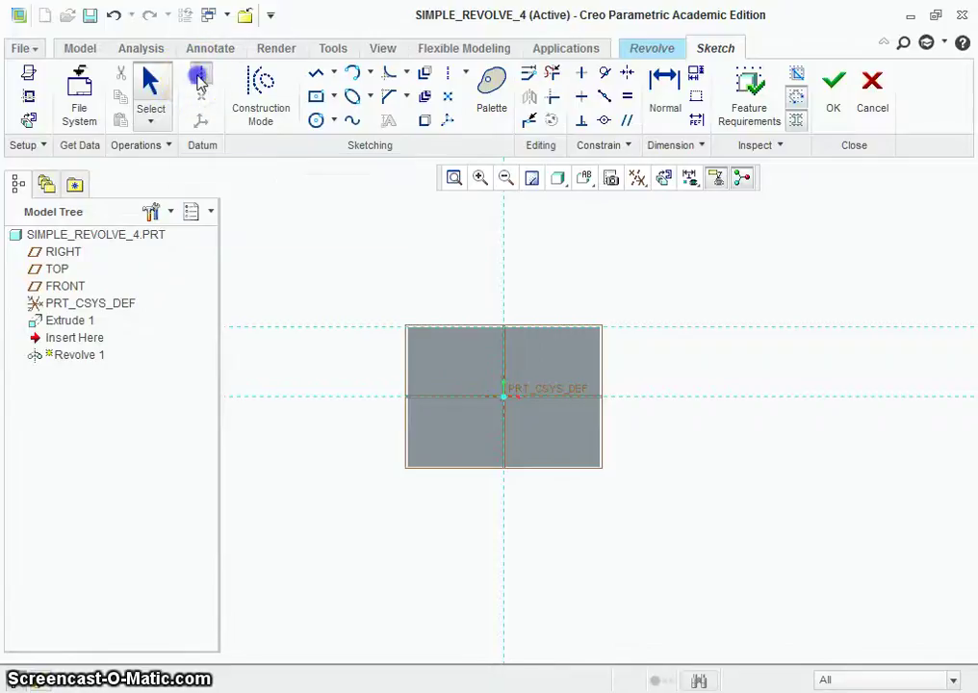
scroll(539, 259, "down", 2)
scroll(531, 264, "up", 2)
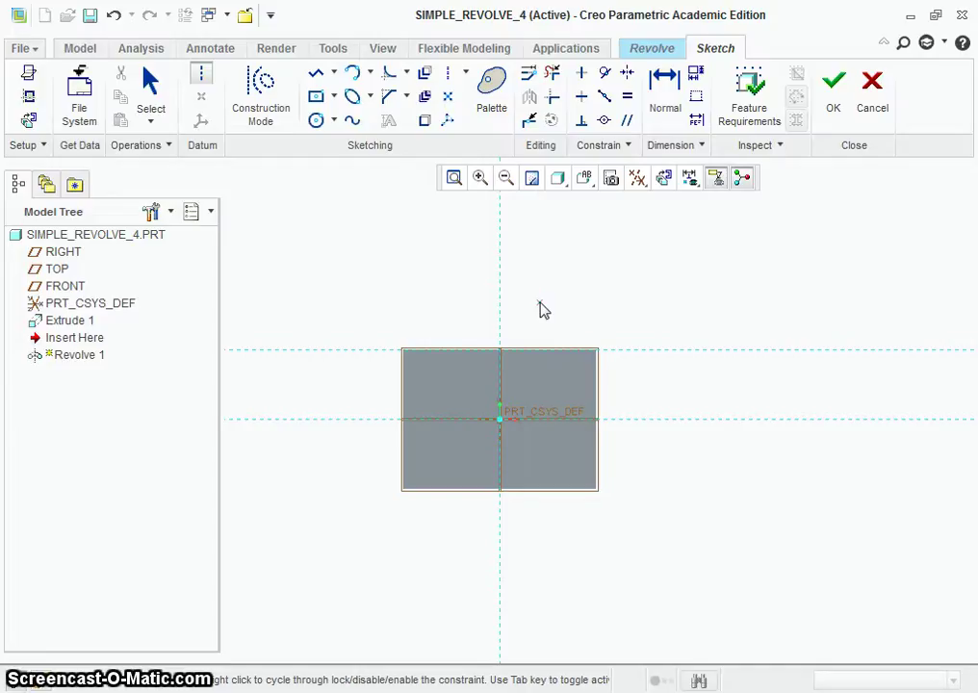
scroll(578, 246, "down", 1)
scroll(581, 196, "up", 2)
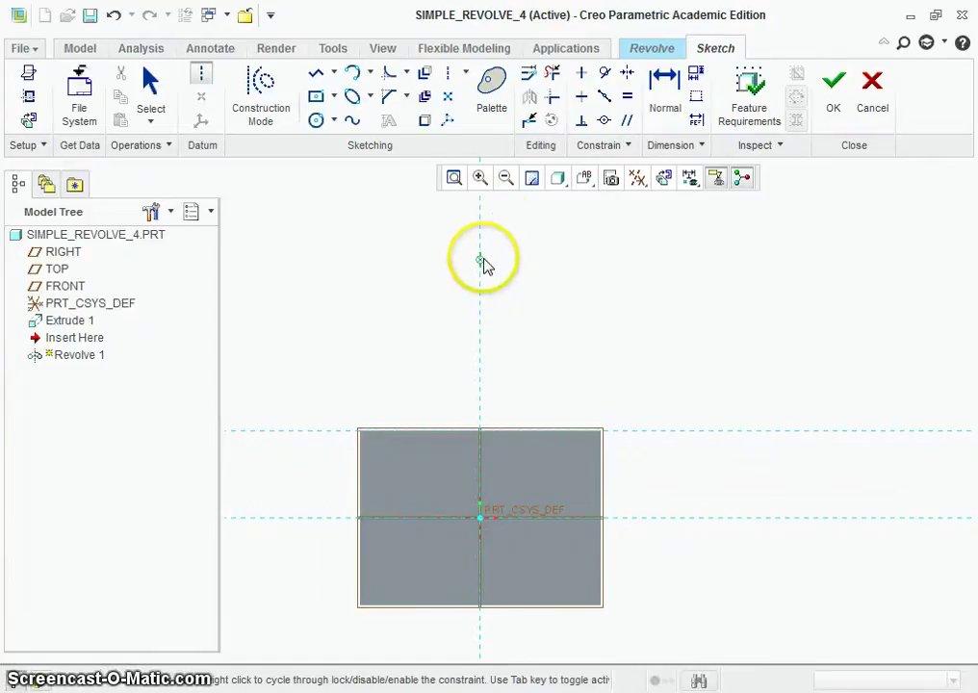
left_click(484, 321)
middle_click(552, 309)
scroll(552, 308, "up", 1)
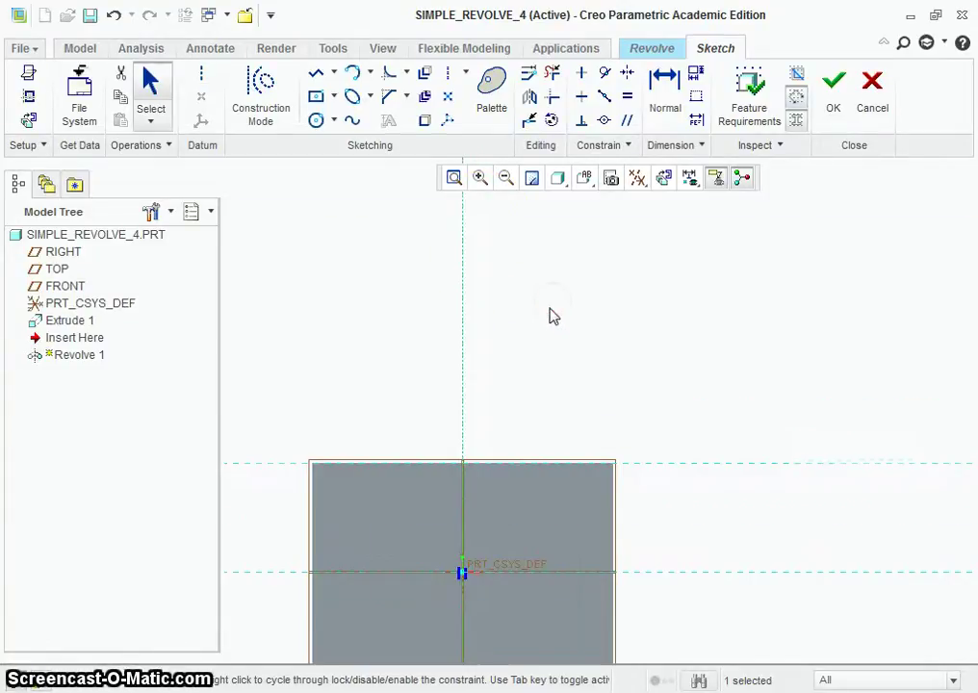
mouse_move(605, 326)
middle_mouse_down("ctrl")
mouse_move(612, 350)
mouse_move(605, 312)
mouse_move(589, 308)
middle_mouse_up("ctrl")
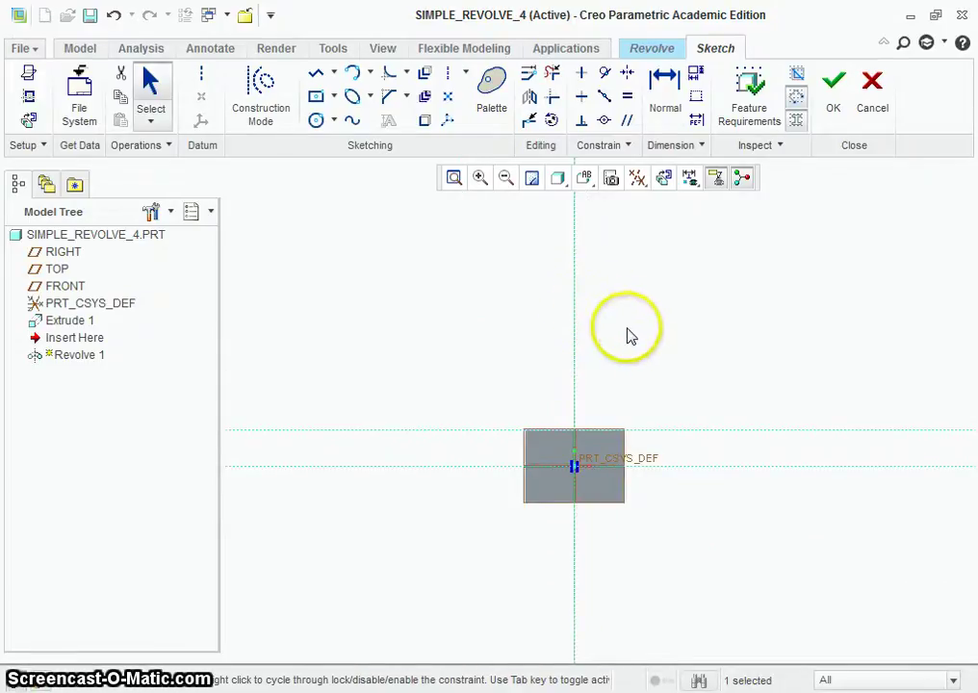
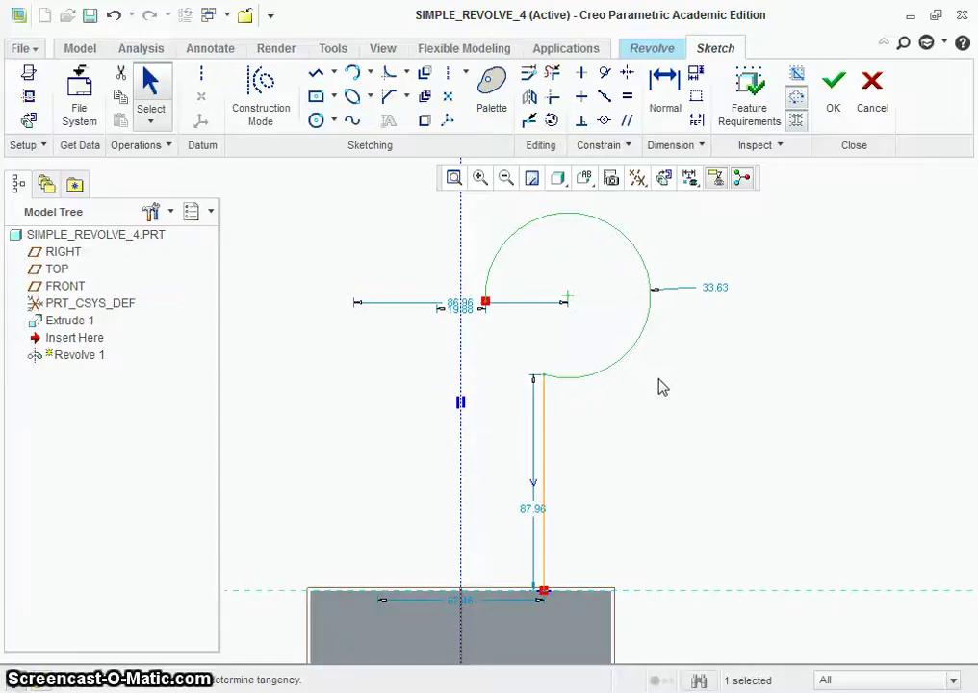
Step: Recheck the knob in the Adobe Reader picture, and in Creo fillet the corner between the vertical stem line and the large arc
key("alt+Tab")
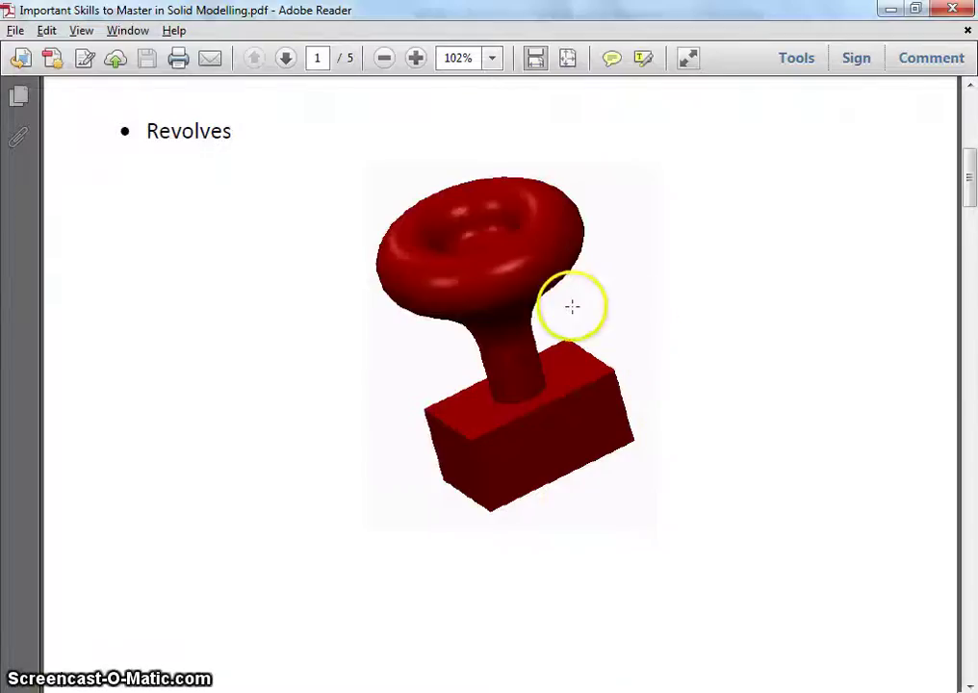
key("alt+Tab")
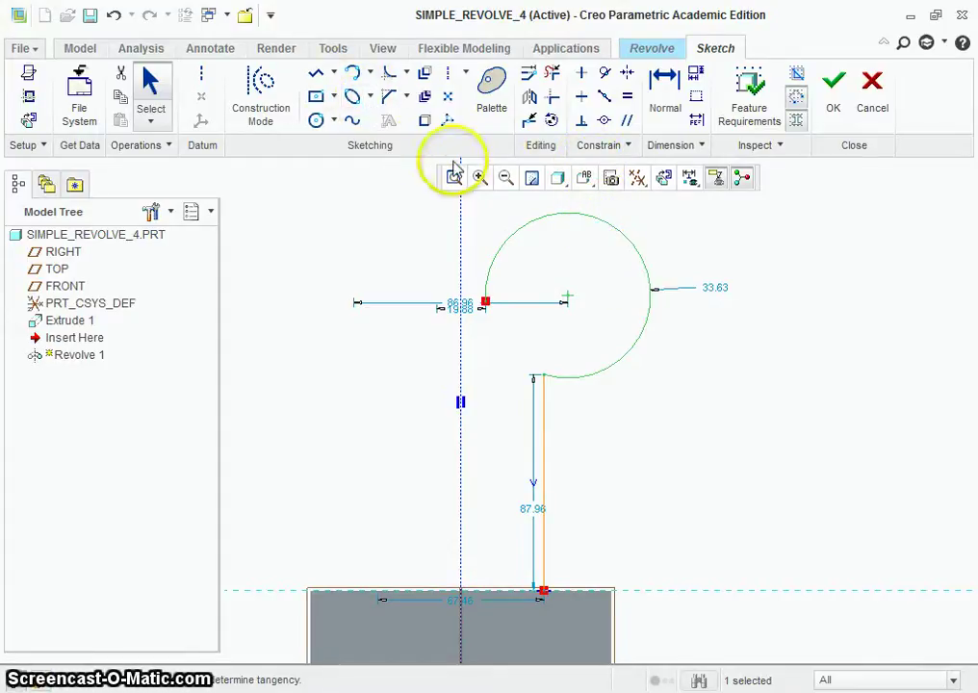
left_click(391, 75)
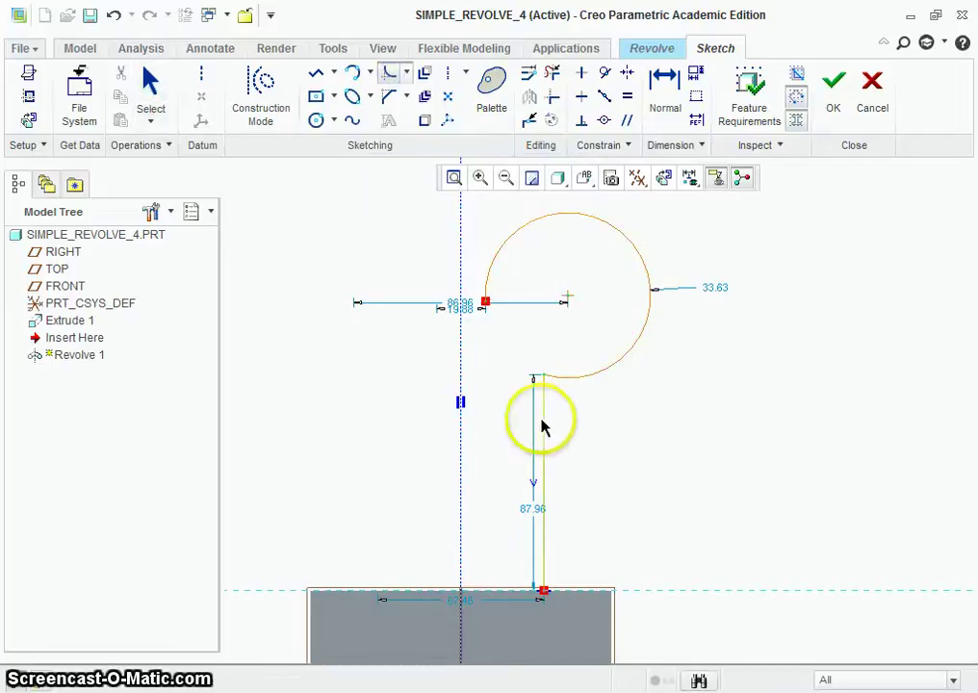
left_click(542, 426)
left_click(563, 386)
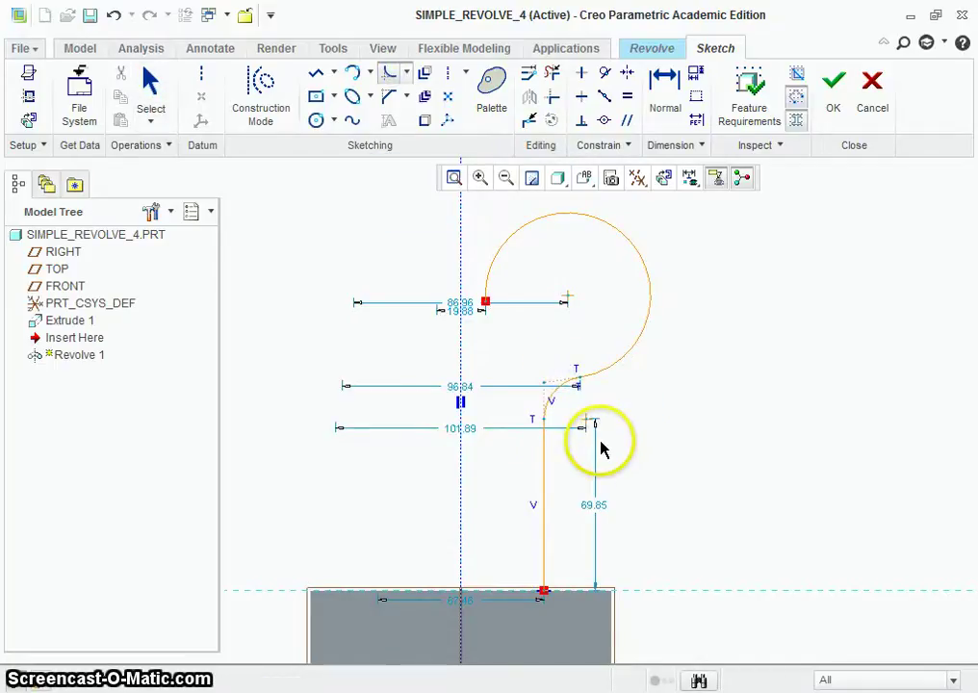
scroll(601, 448, "up", 2)
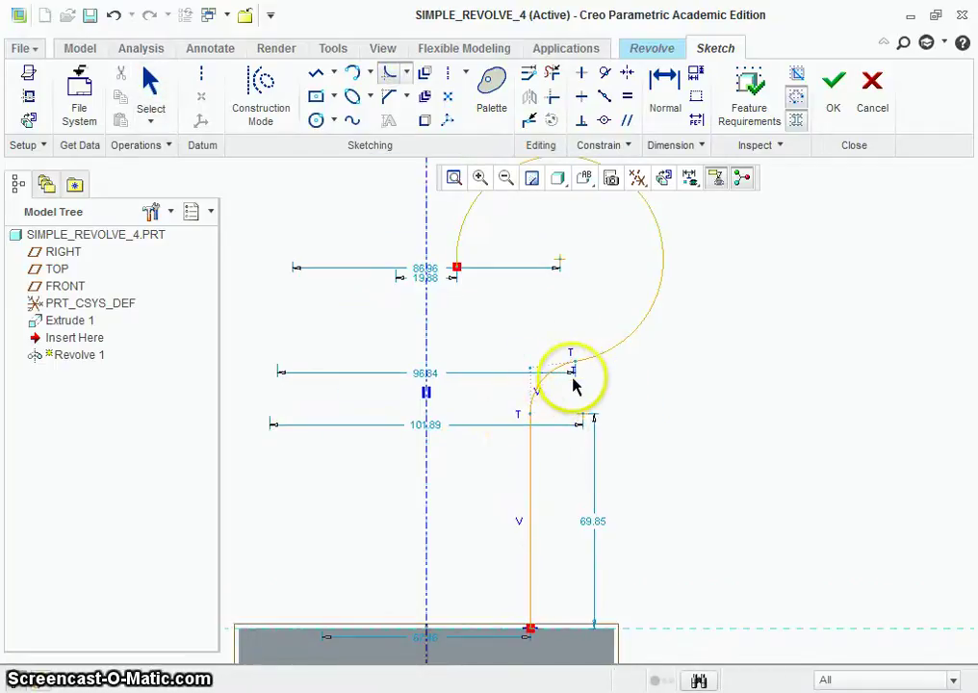
middle_click(633, 404)
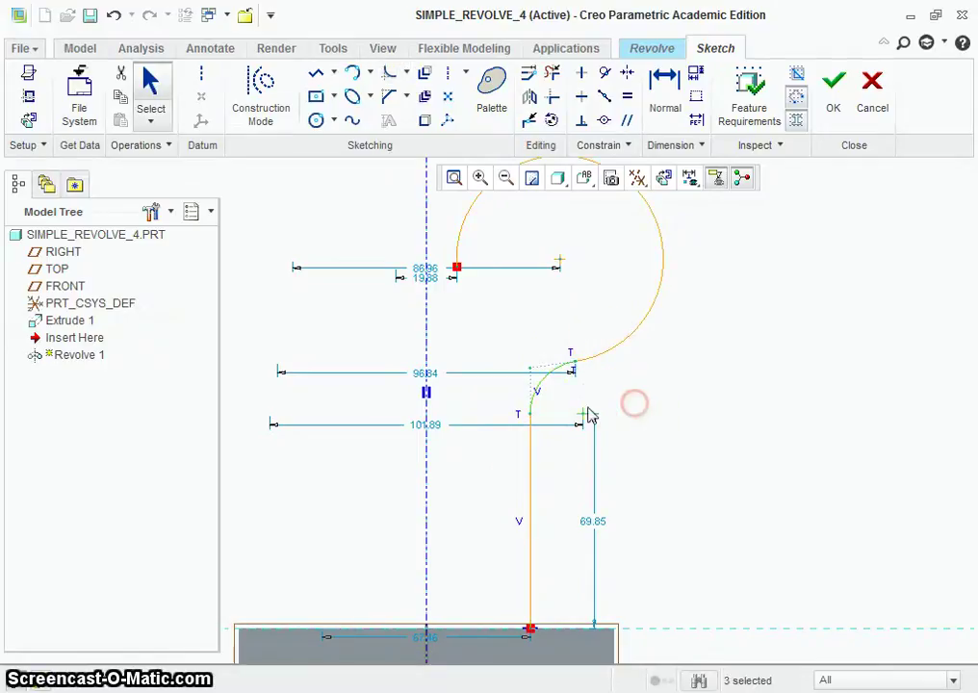
Step: Dimension the radius of the fillet between the stem line and the large arc as 20
left_click(677, 93)
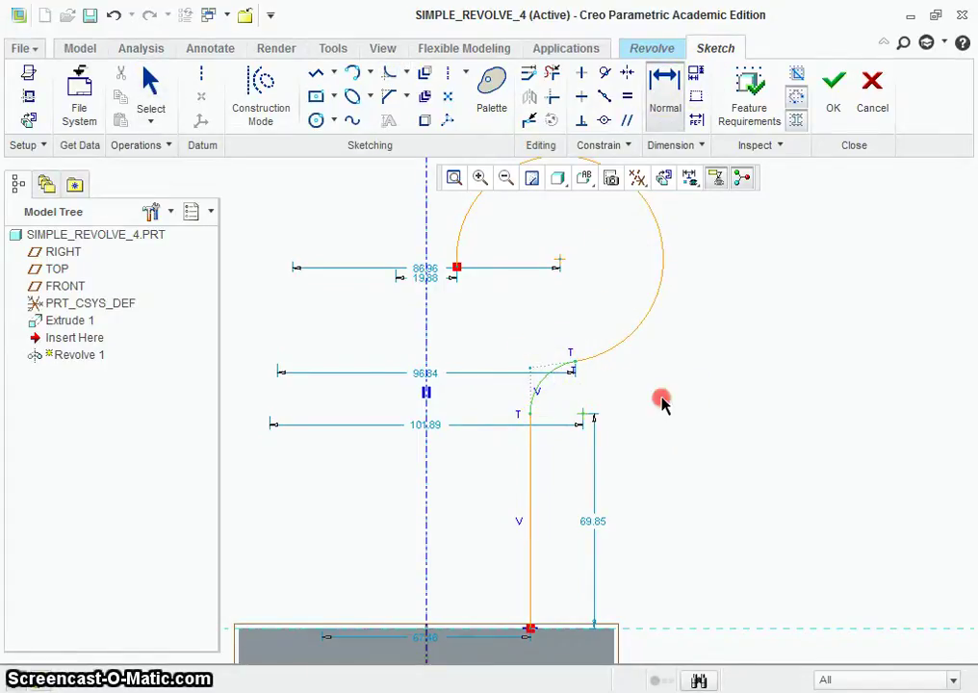
left_click(542, 382)
middle_click(501, 358)
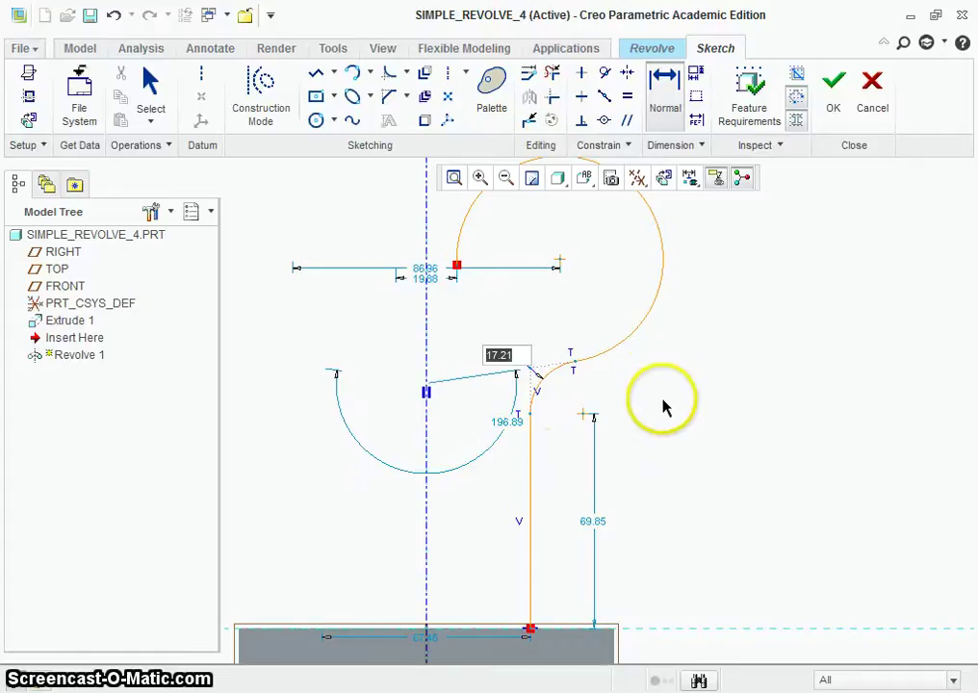
key("Return")
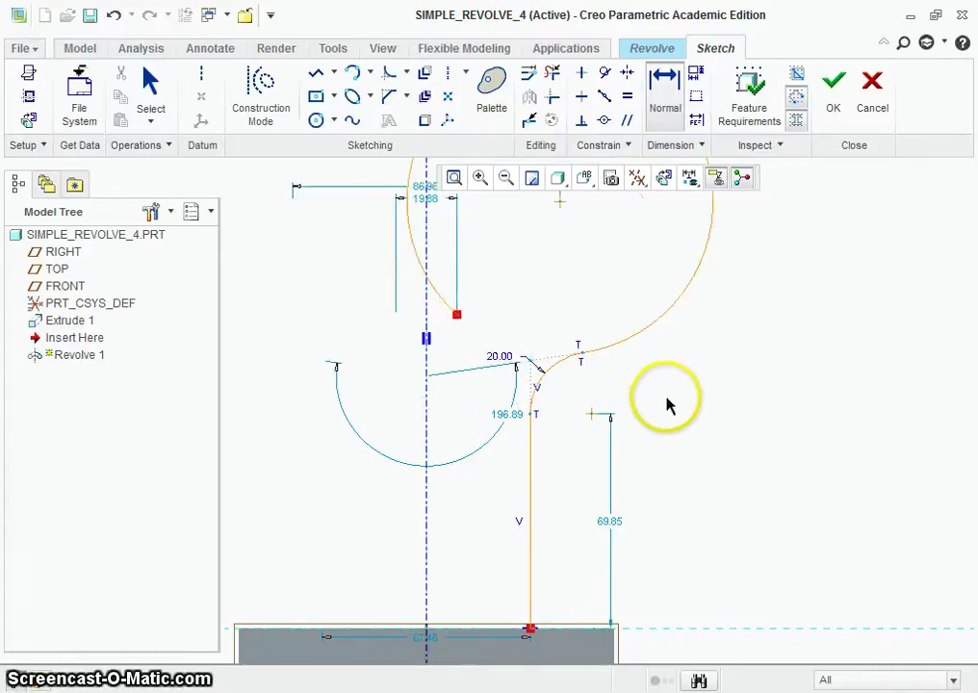
scroll(636, 366, "down", 3)
scroll(520, 409, "up", 3)
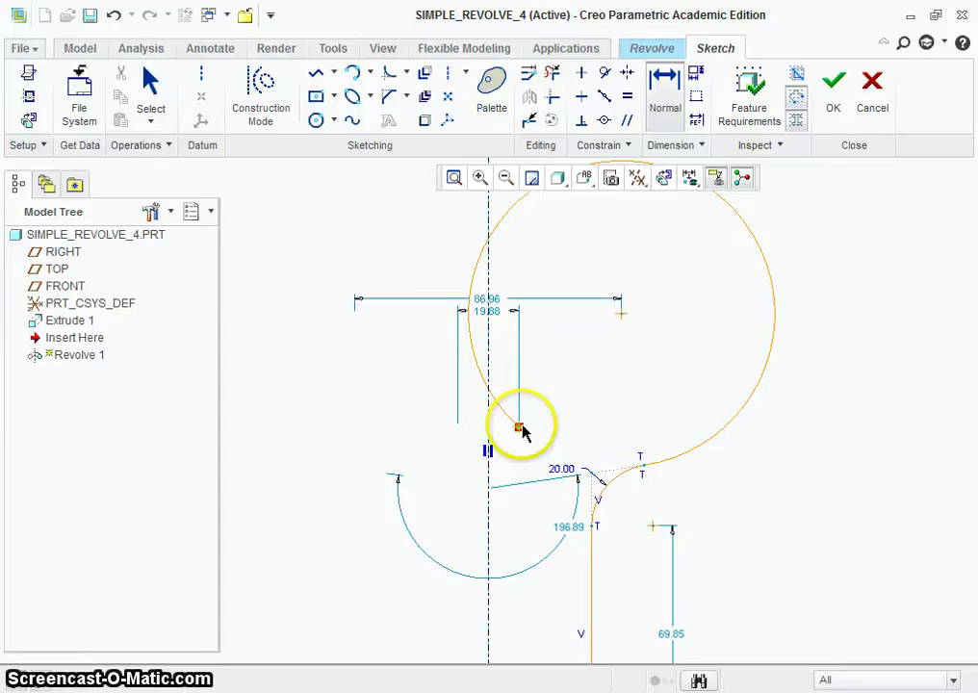
middle_click(881, 406)
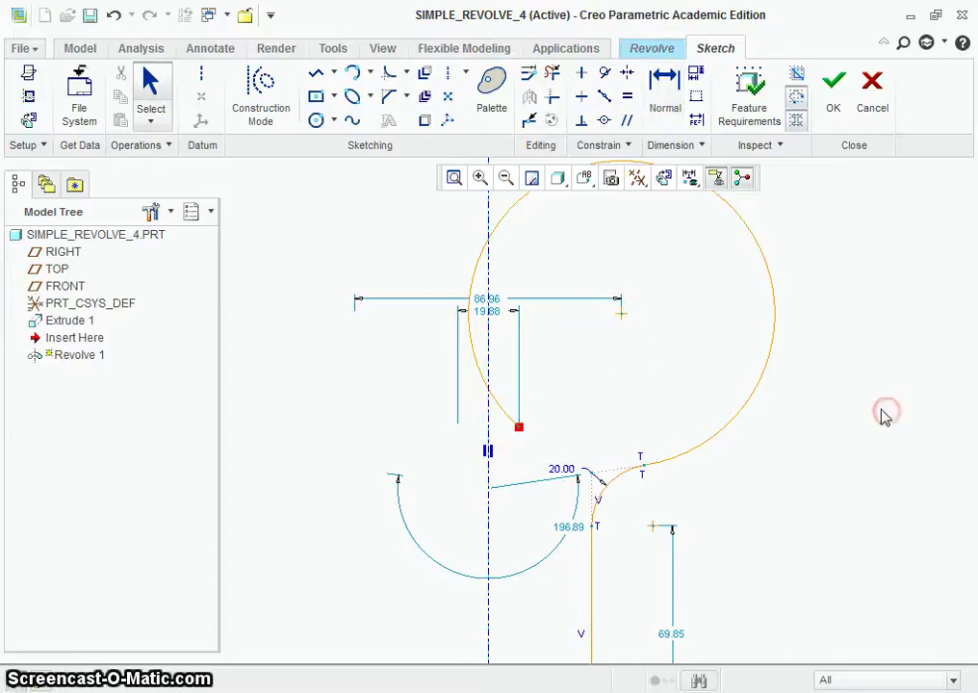
Step: Move the large arc's open end up and away from the centerline, to a diameter of about 30 across it
left_click_drag(519, 427, 539, 329)
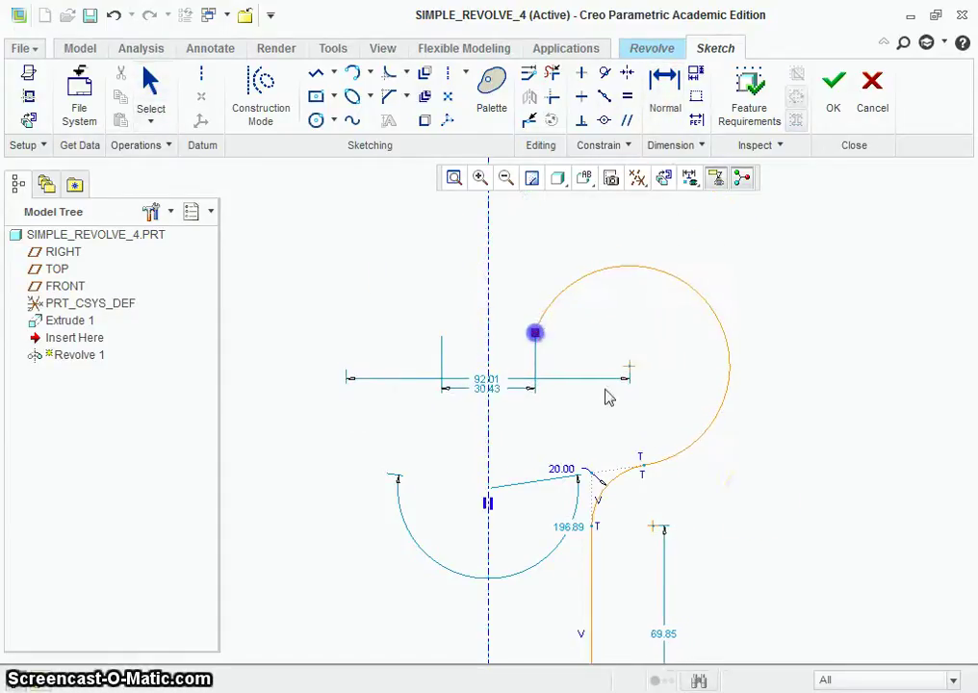
scroll(776, 491, "up", 2)
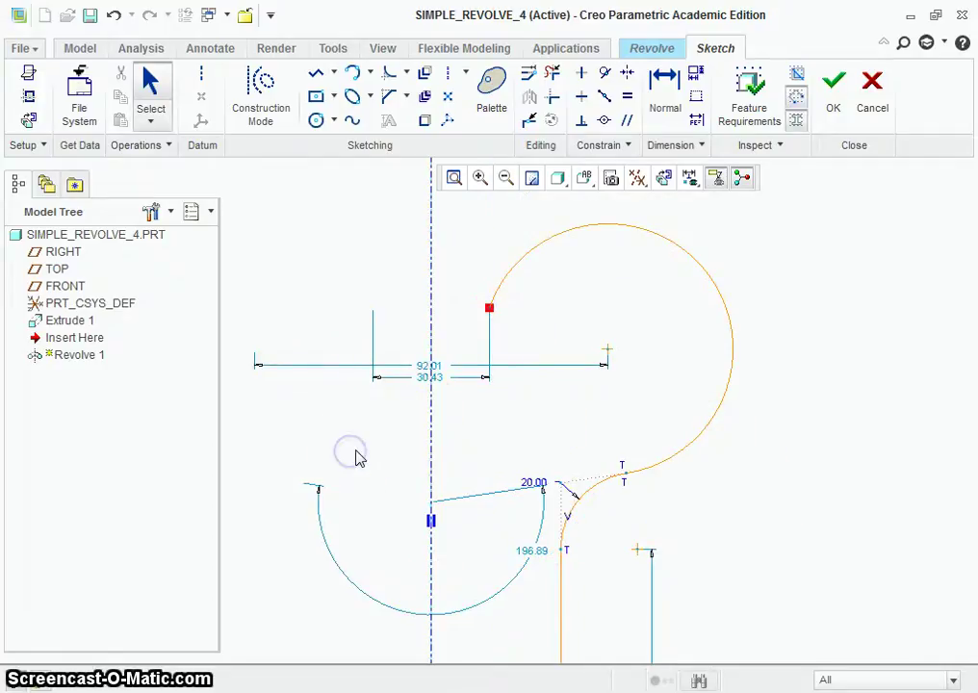
scroll(380, 215, "down", 3)
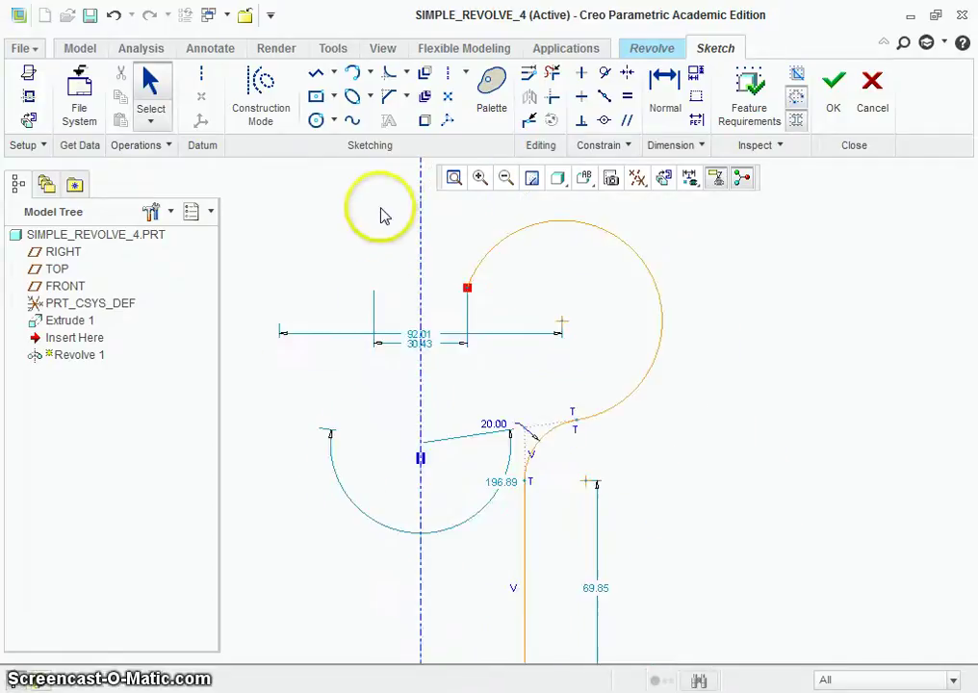
scroll(472, 300, "up", 1)
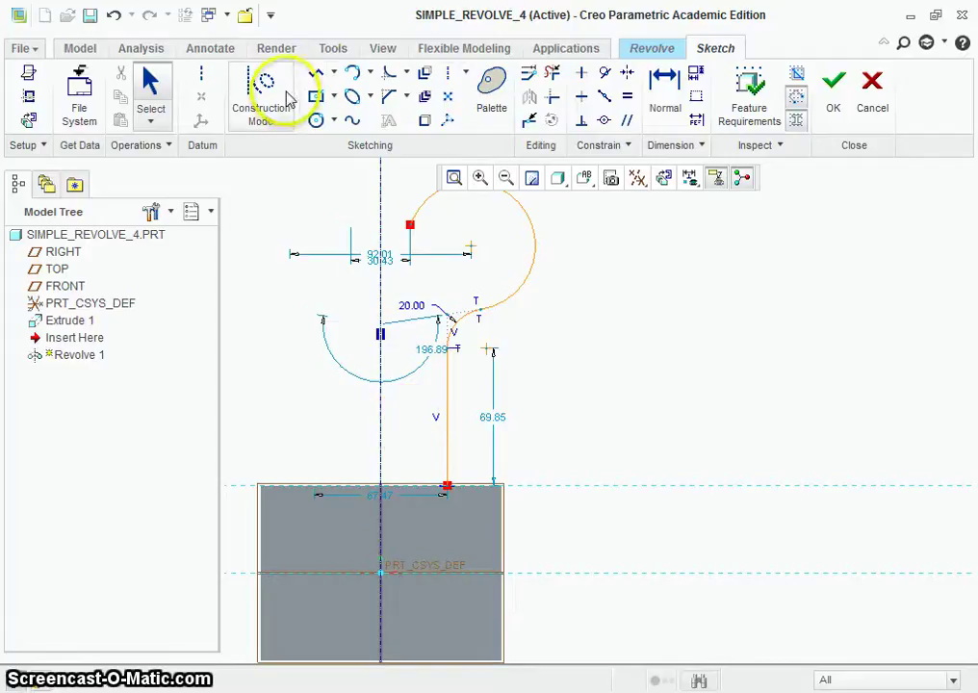
Step: Close the profile with lines from the arc's open end to the centerline, down the centerline and along the block's top to the stem
left_click(319, 73)
left_click(413, 225)
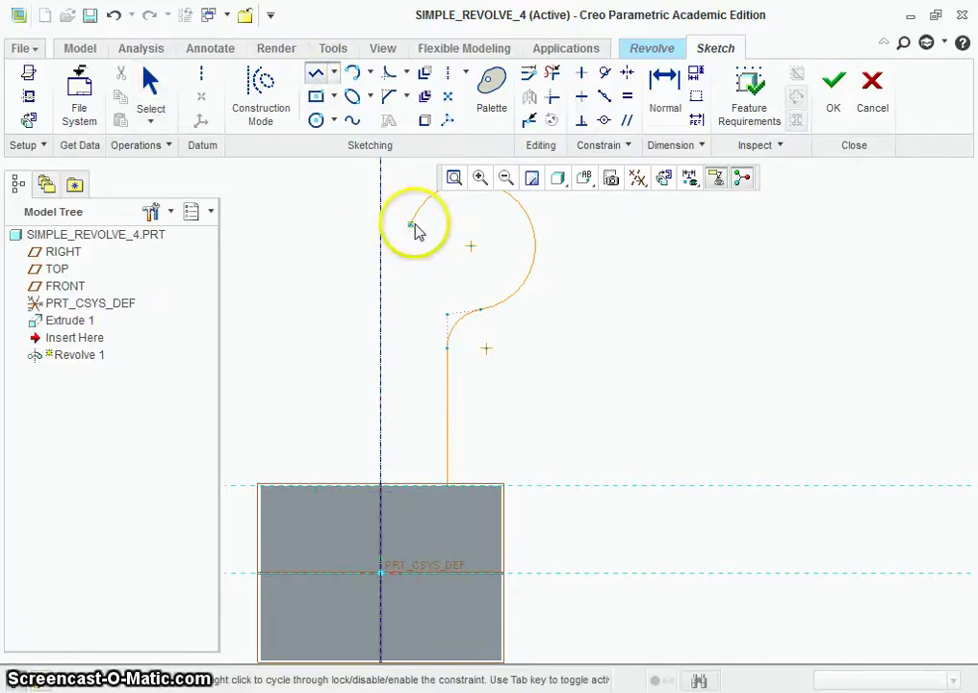
mouse_move(413, 225)
left_mouse_down()
mouse_move(380, 291)
mouse_move(380, 279)
left_mouse_up()
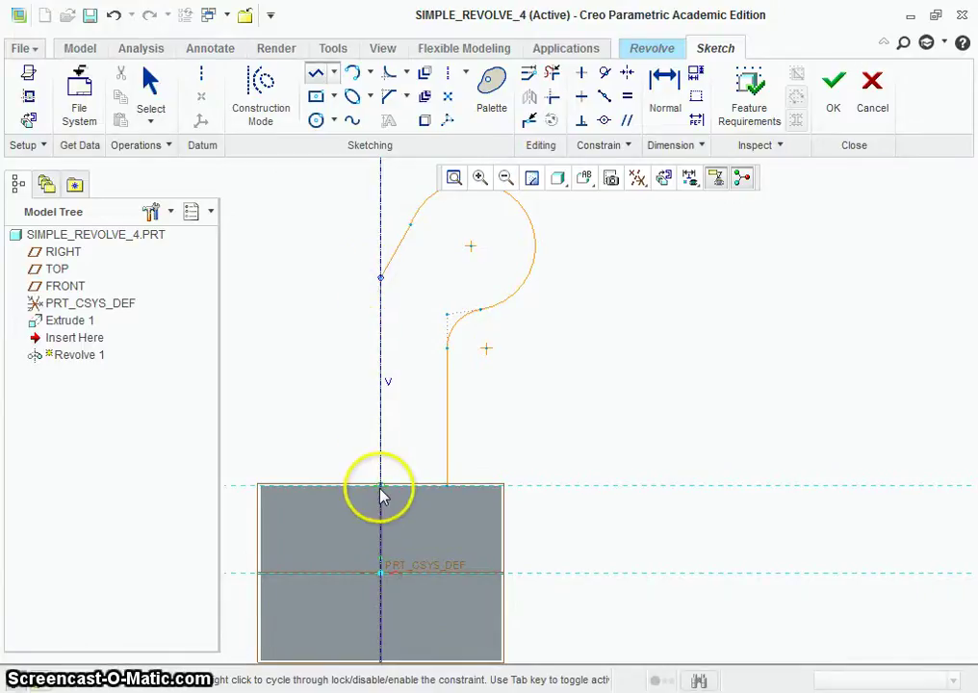
middle_click(547, 463)
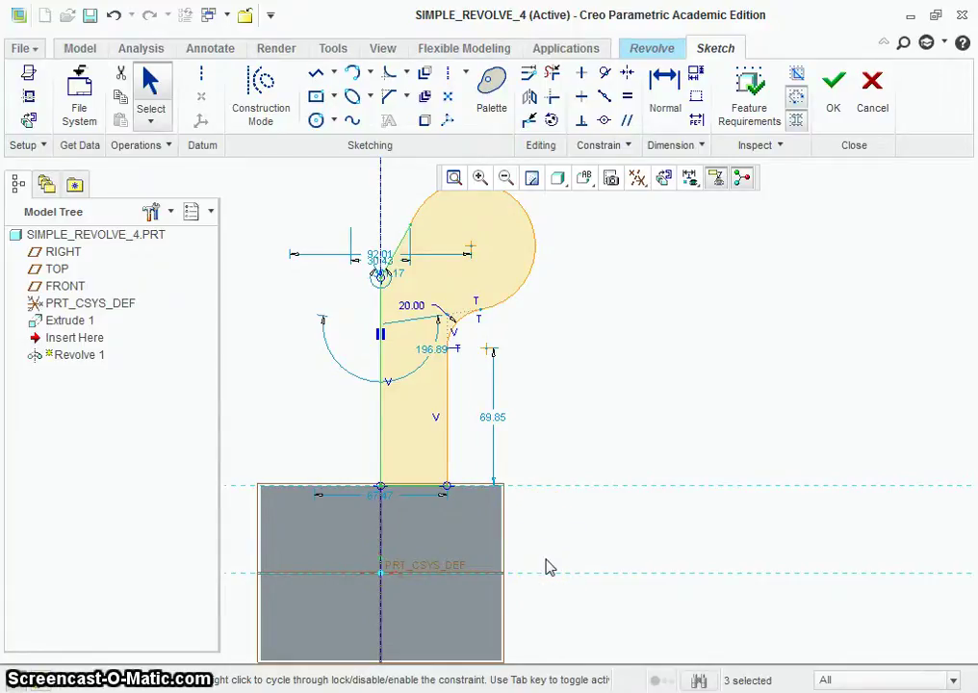
Step: Delete the closing lines along the block's top edge, along the centerline and from the arc's open end
left_click(403, 484)
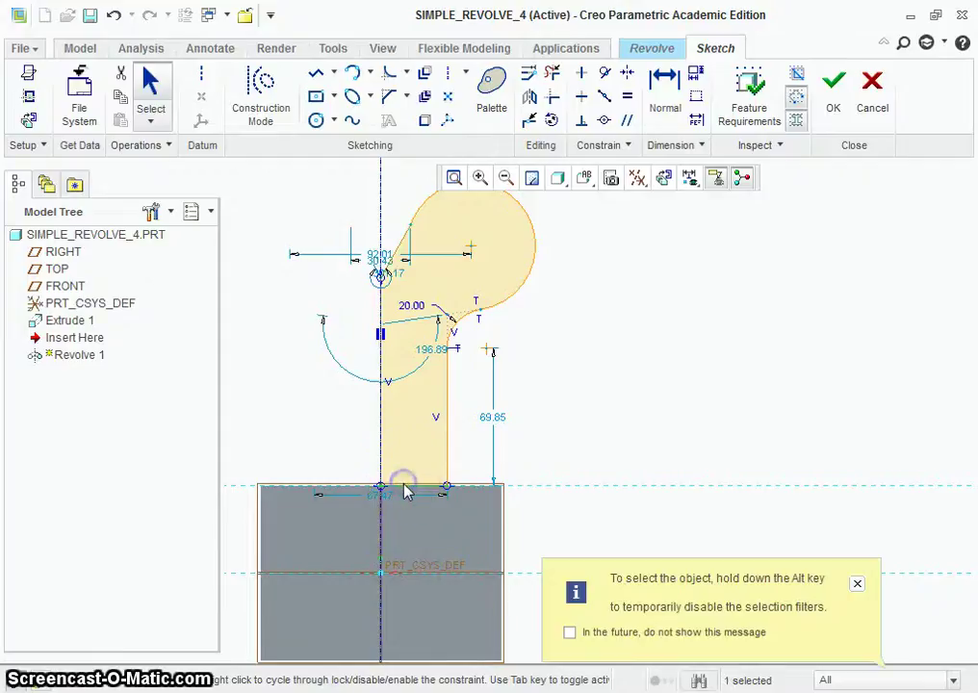
key("Delete")
left_click(382, 445)
key("Delete")
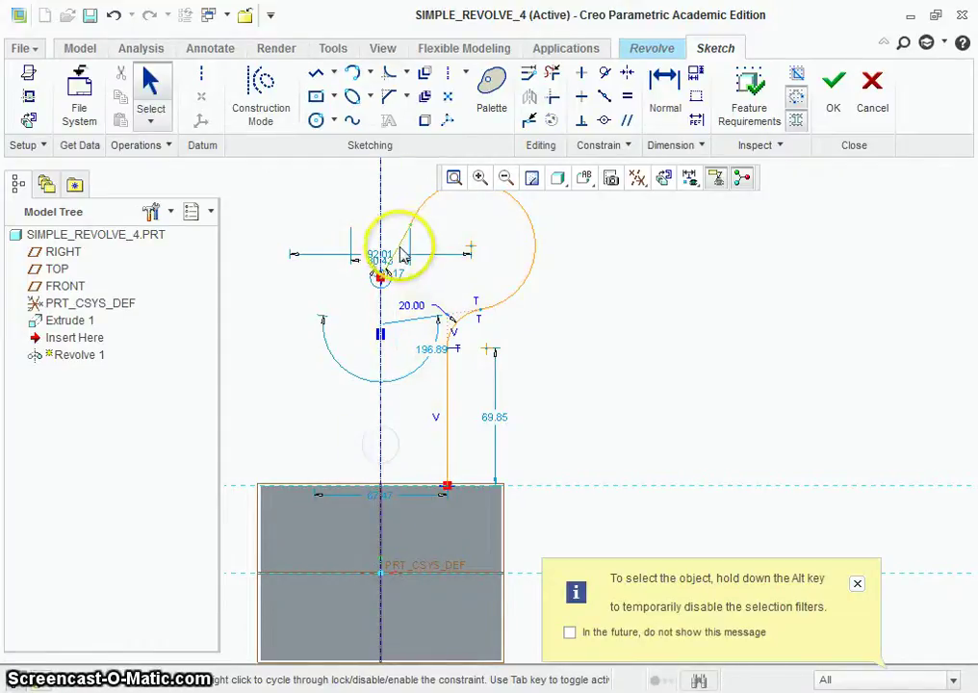
Step: Close the profile with a vertical line from the arc's open end to the block's top and a horizontal line to the stem's base
left_click(315, 73)
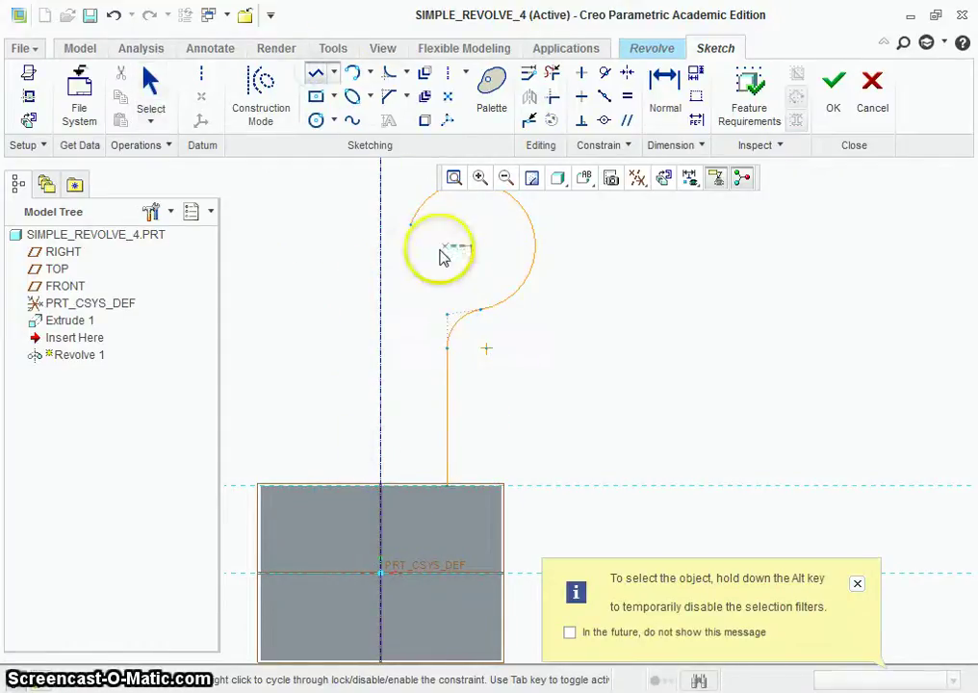
left_click(410, 226)
left_click(412, 485)
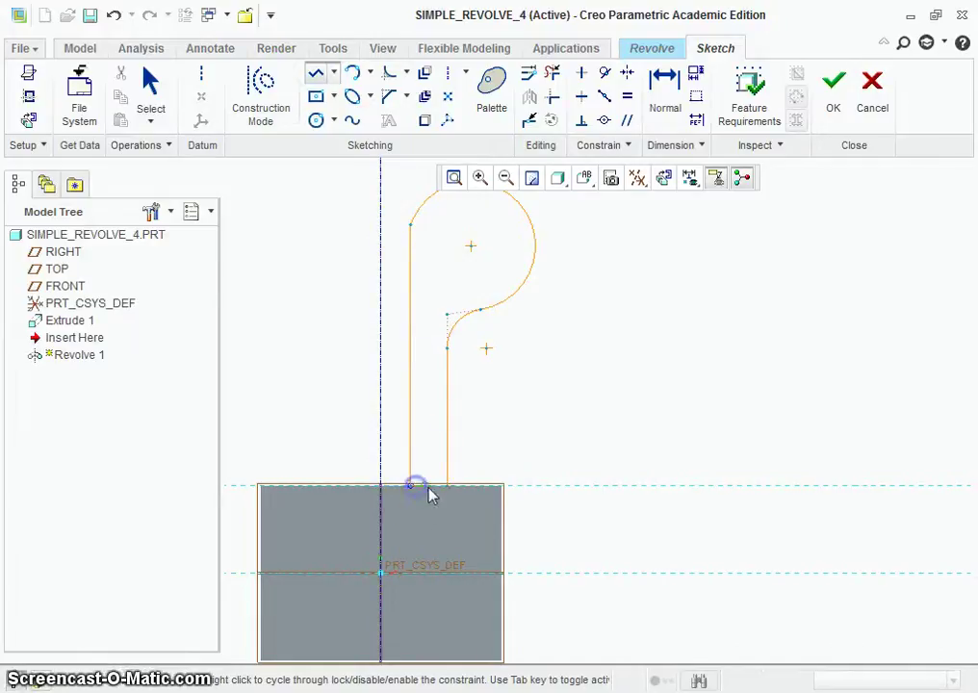
middle_click(638, 405)
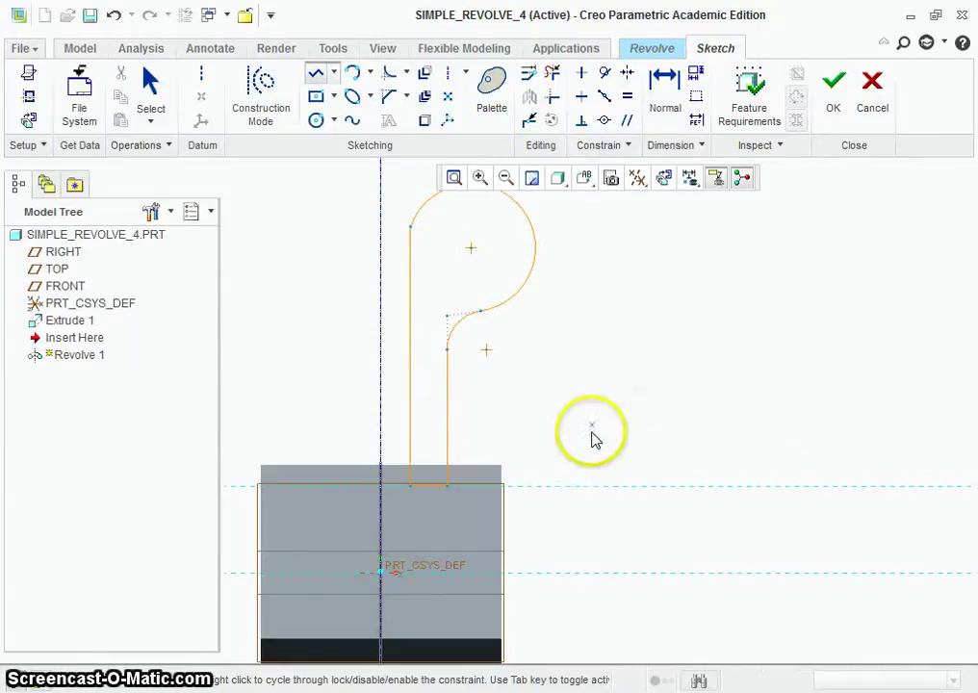
scroll(592, 438, "down", 3)
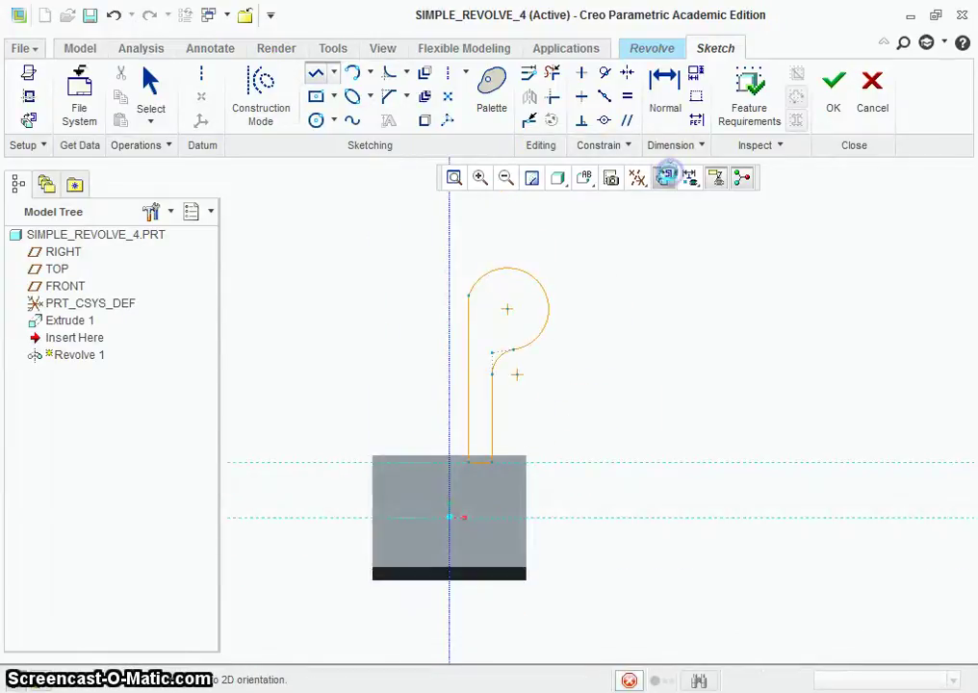
Step: Accept the closed profile sketch and inspect the revolve preview on the block from several angles
scroll(520, 470, "up", 2)
middle_click(544, 385)
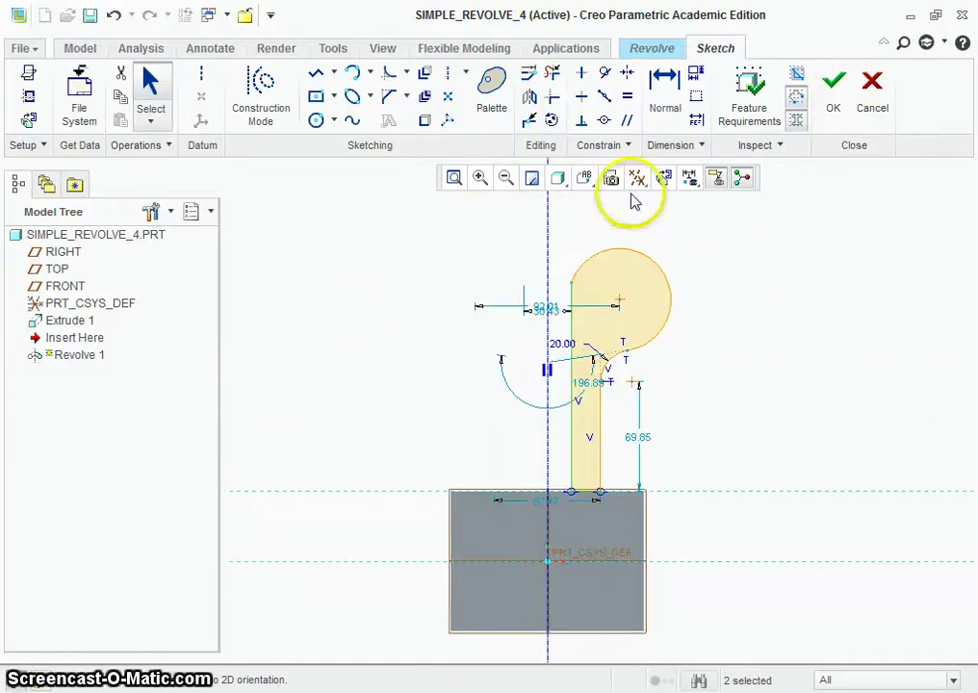
left_click(828, 102)
middle_click_drag(679, 265, 617, 362)
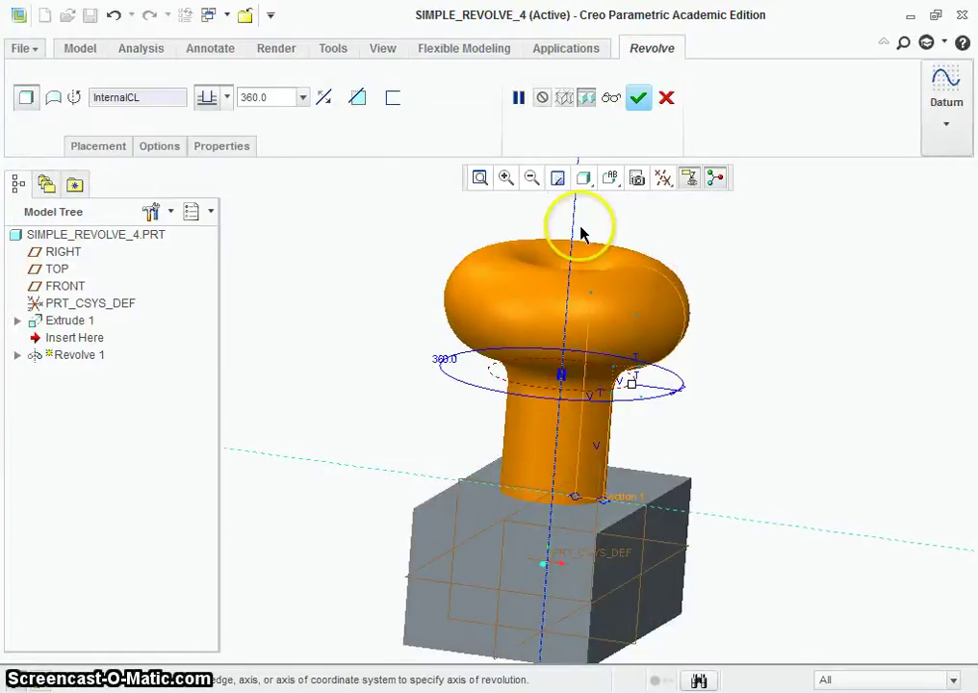
middle_click_drag(573, 228, 574, 312)
middle_click_drag(568, 411, 529, 495)
middle_click_drag(601, 536, 604, 439)
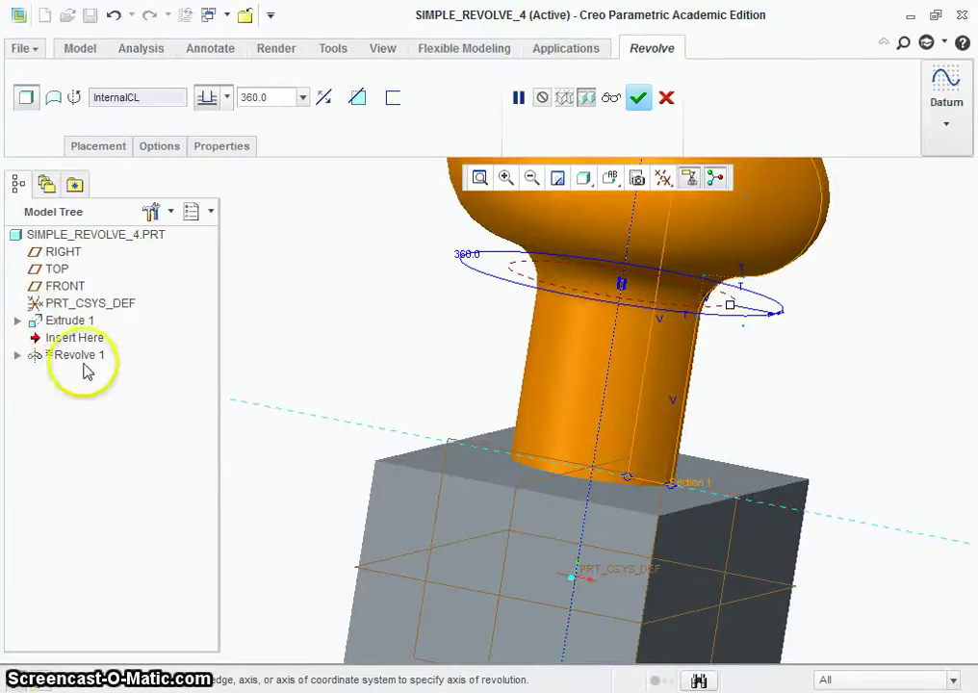
Step: Reopen the revolve's internal section and delete the vertical closing line and the short line along the block's top
left_click(17, 320)
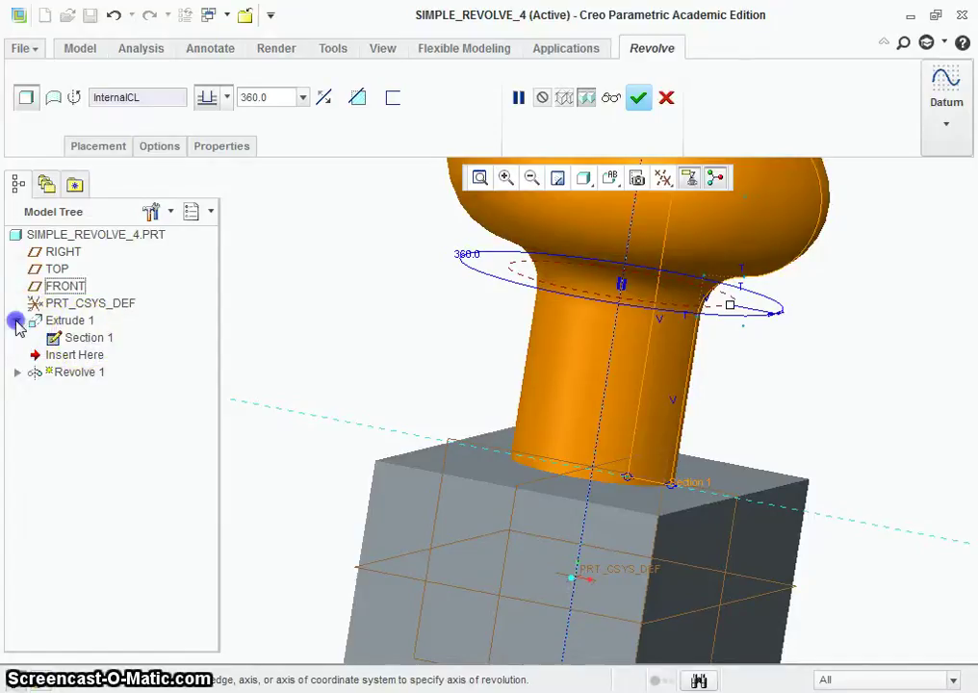
left_click(18, 321)
left_click(17, 354)
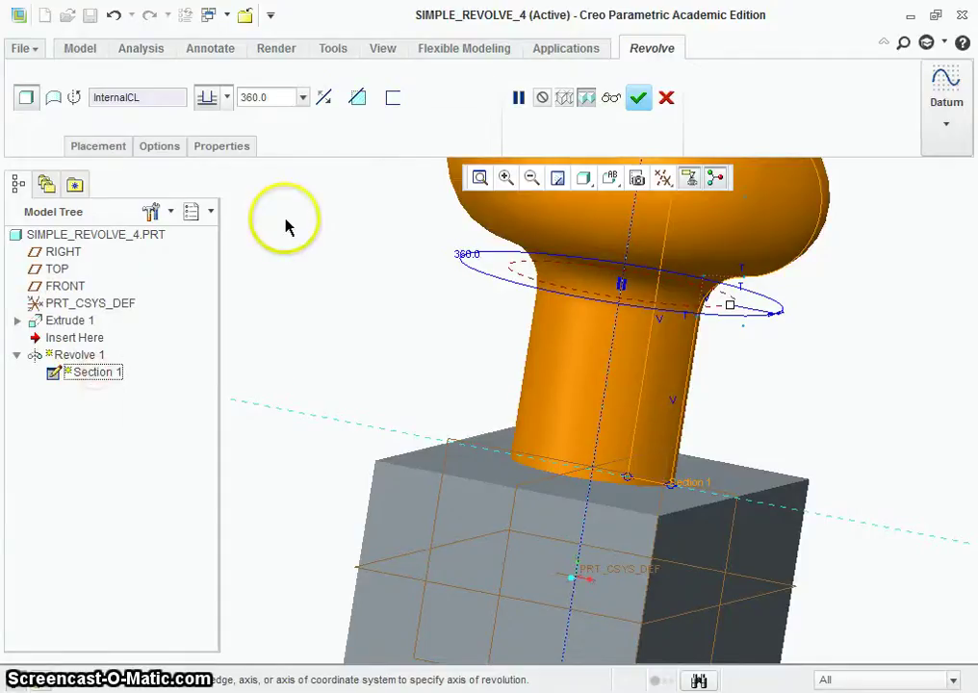
left_click(96, 149)
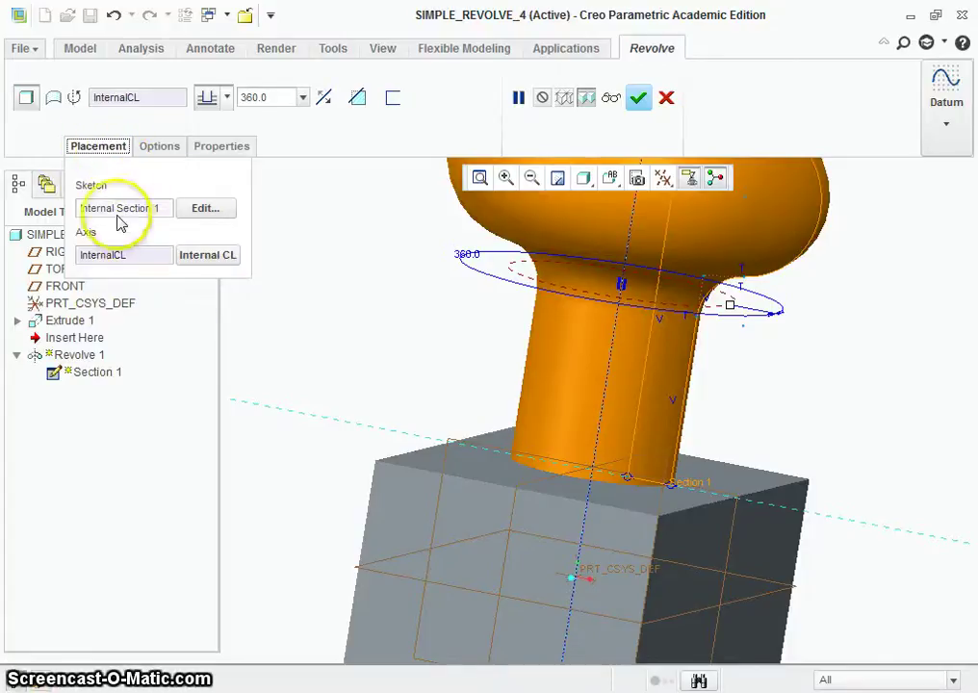
left_click(208, 212)
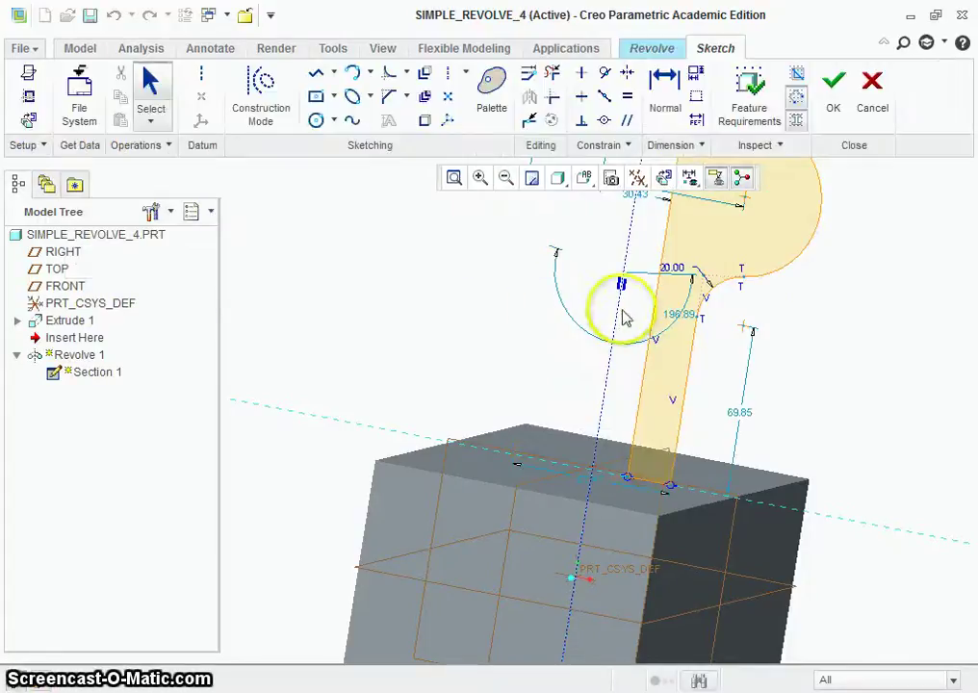
left_click(661, 177)
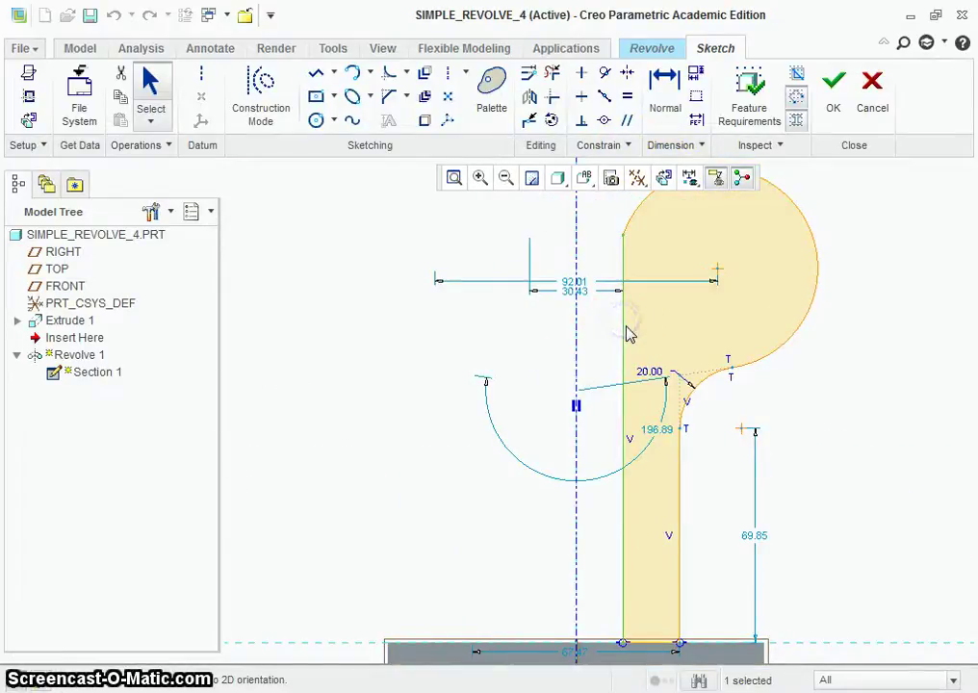
key("Delete")
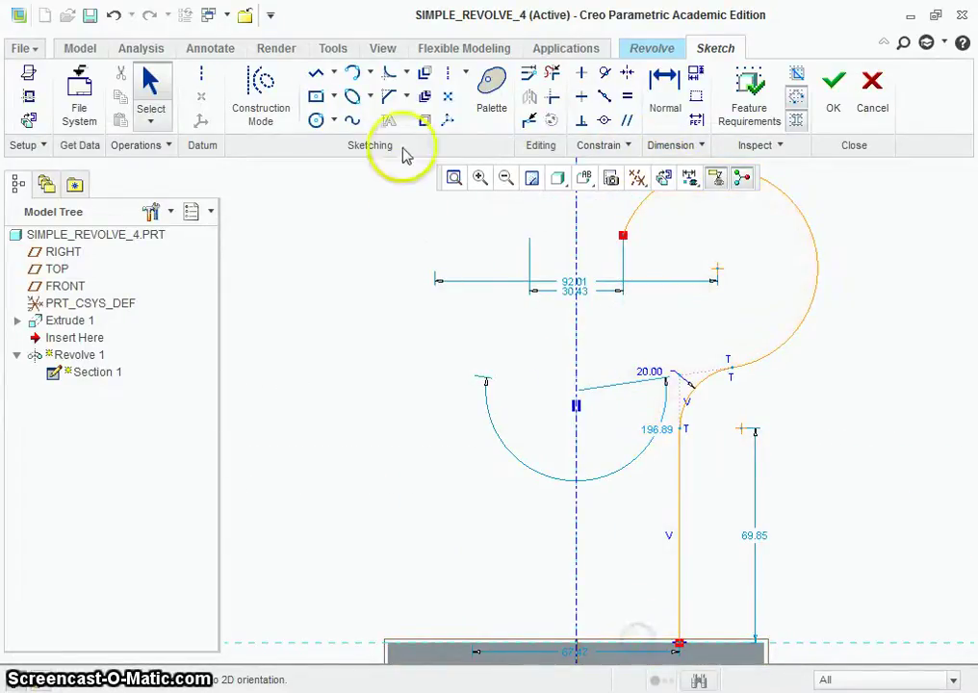
Step: Close the profile with lines from the arc's open end diagonally to the centerline, down to the block's top and across to the stem, and accept the sketch
left_click(314, 72)
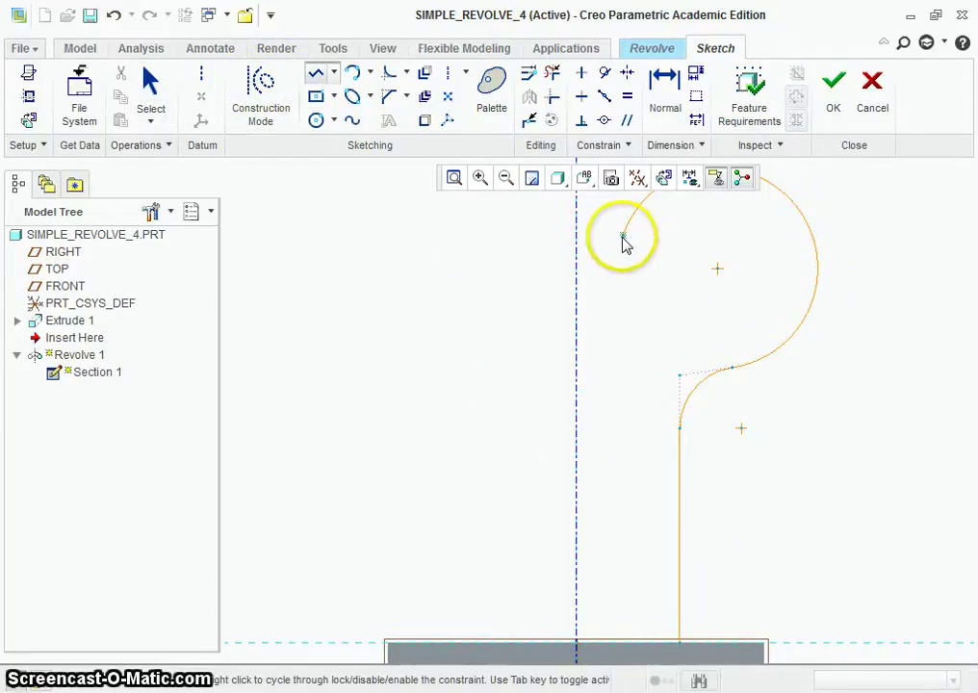
left_click(623, 236)
left_click(576, 295)
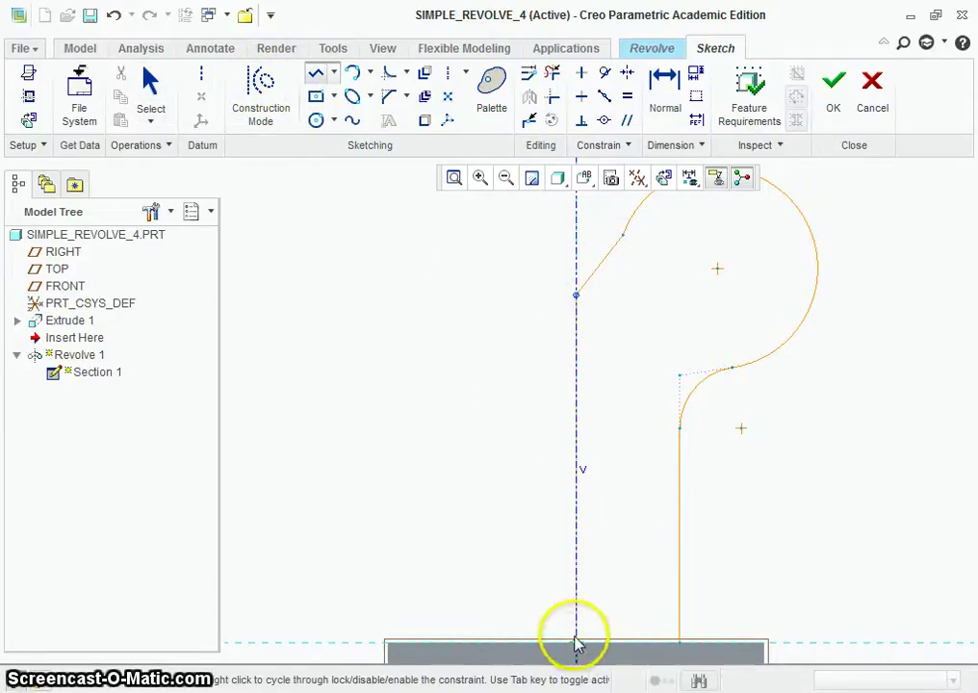
left_click(576, 643)
left_click(680, 644)
middle_click(760, 577)
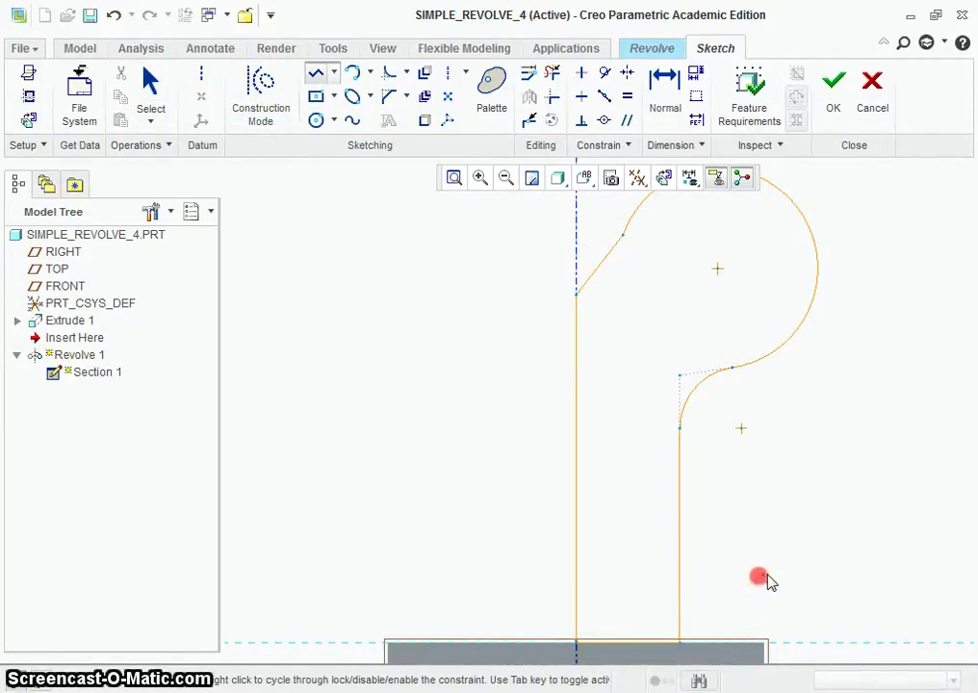
left_click(834, 82)
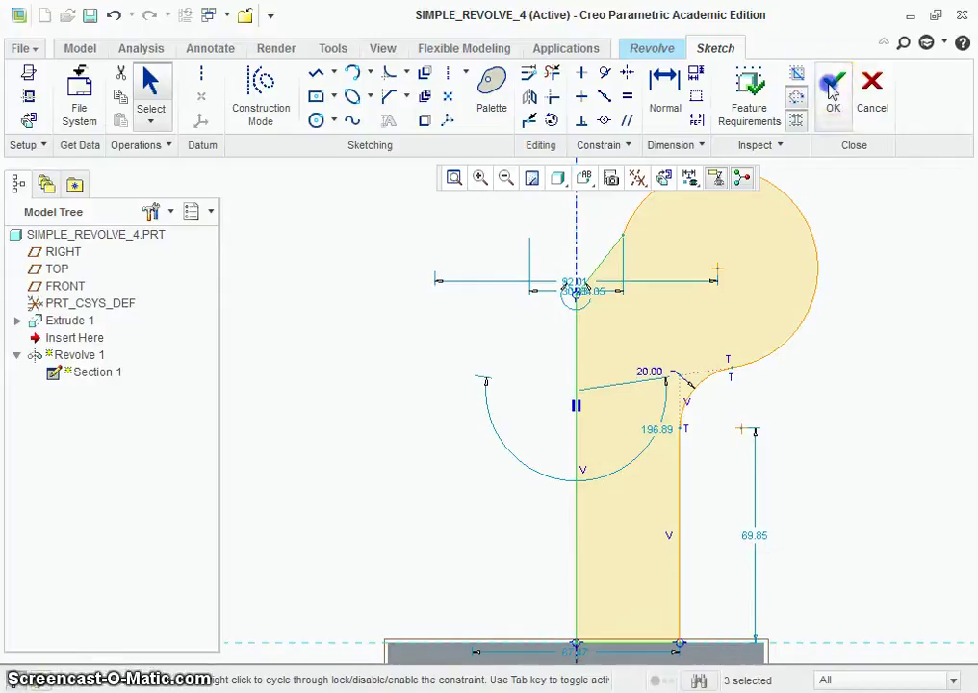
mouse_move(500, 302)
middle_mouse_down()
mouse_move(336, 416)
mouse_move(339, 285)
mouse_move(409, 373)
middle_mouse_up()
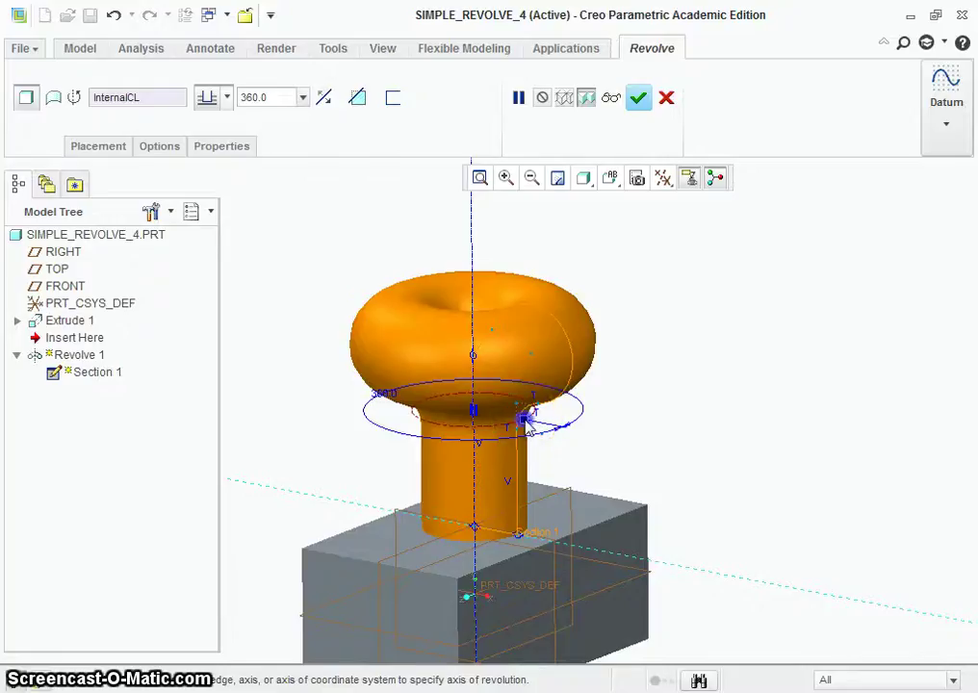
Step: Try a one-sided partial revolve of 167° and a symmetric revolve of 221°
left_click_drag(525, 421, 369, 383)
left_click(227, 98)
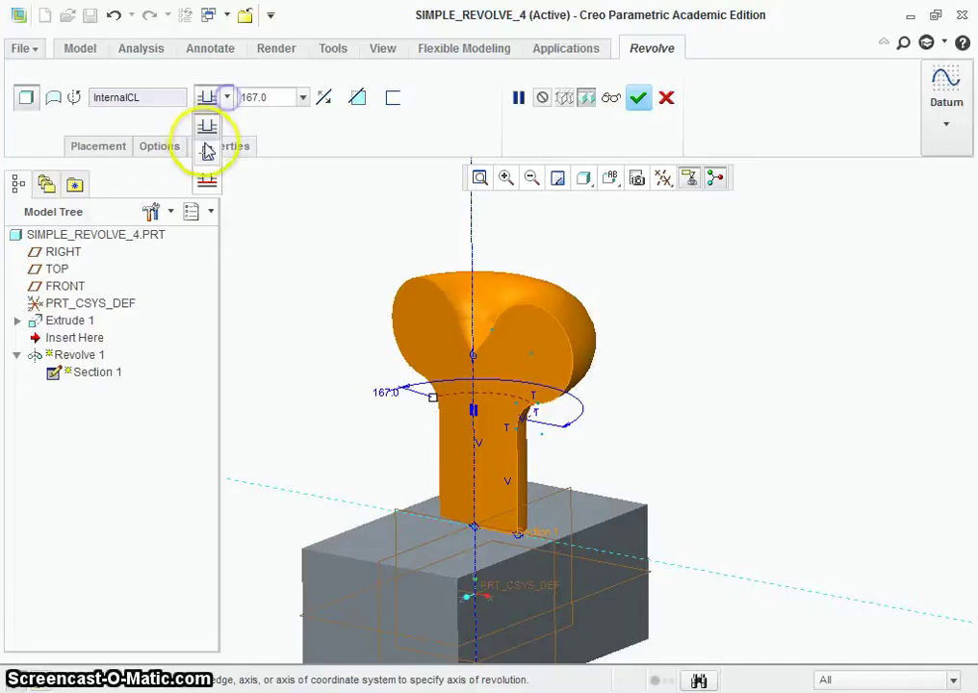
left_click(208, 153)
left_click_drag(516, 397, 582, 310)
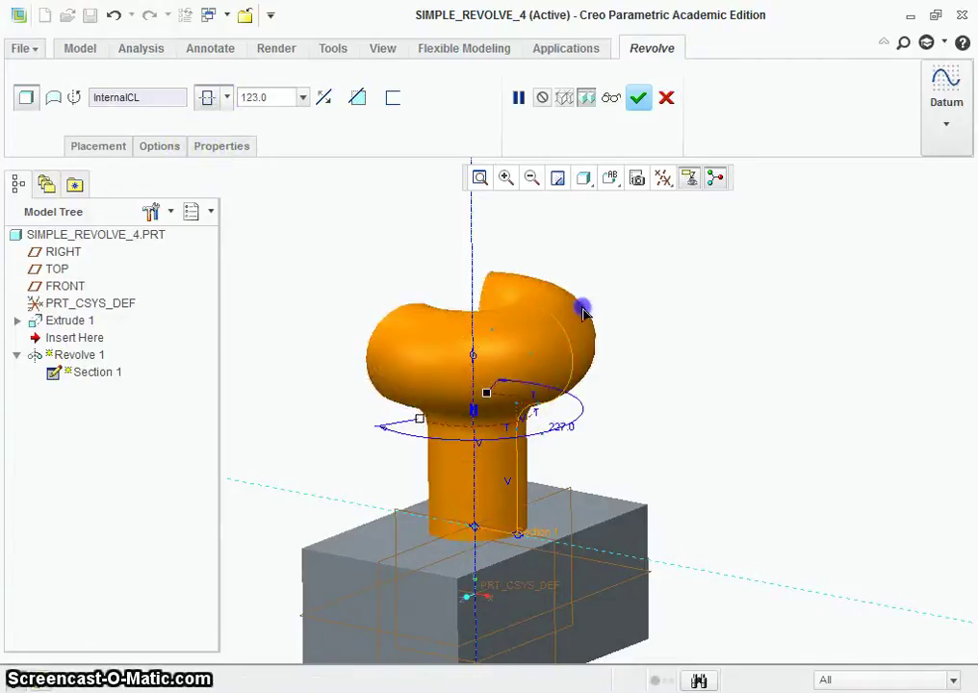
middle_click_drag(381, 284, 401, 298)
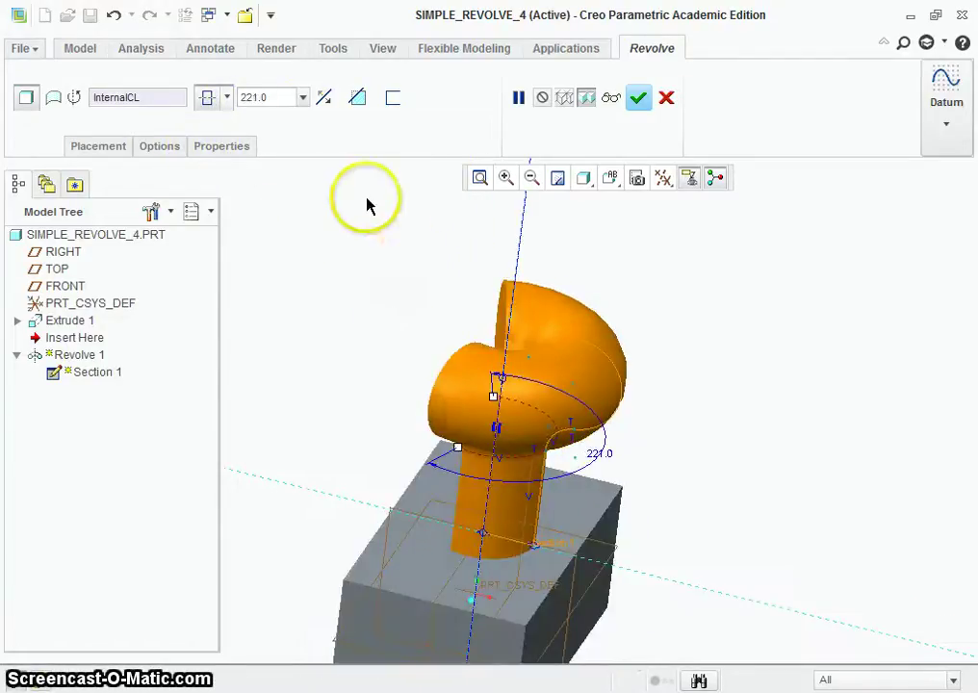
Step: Set the revolve angle to 360° and return the angle option to one-sided from the sketch plane
left_click(279, 97)
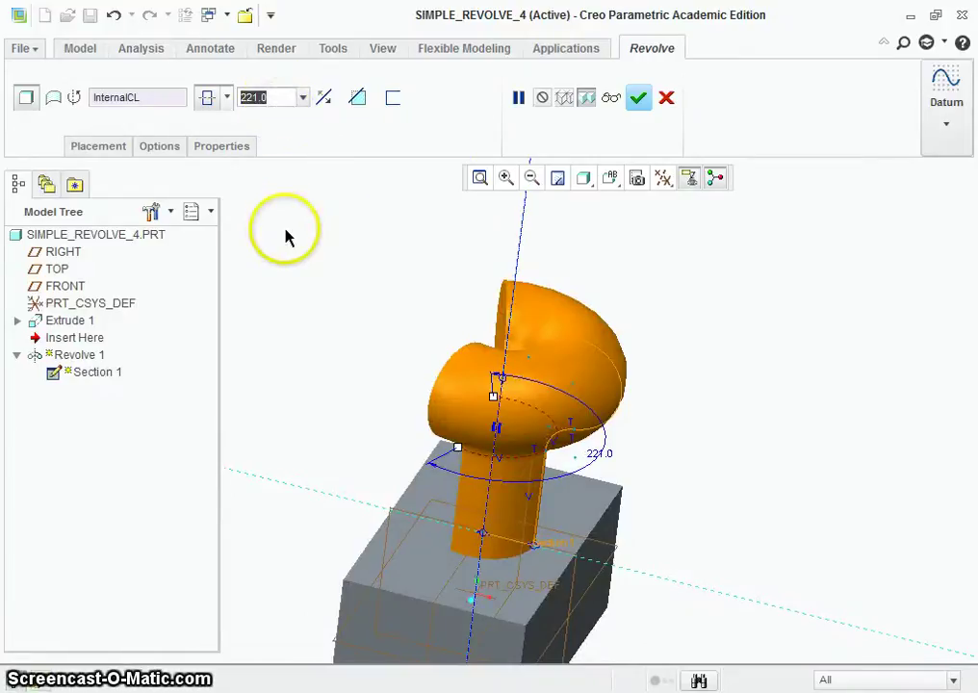
type("360")
key("Return")
left_click(229, 98)
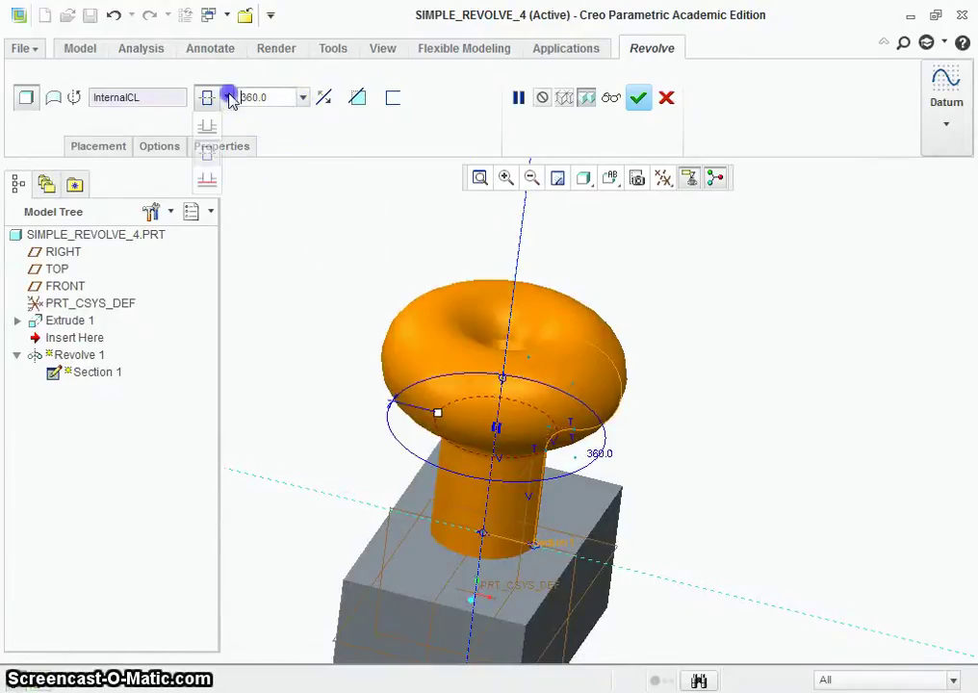
left_click(210, 129)
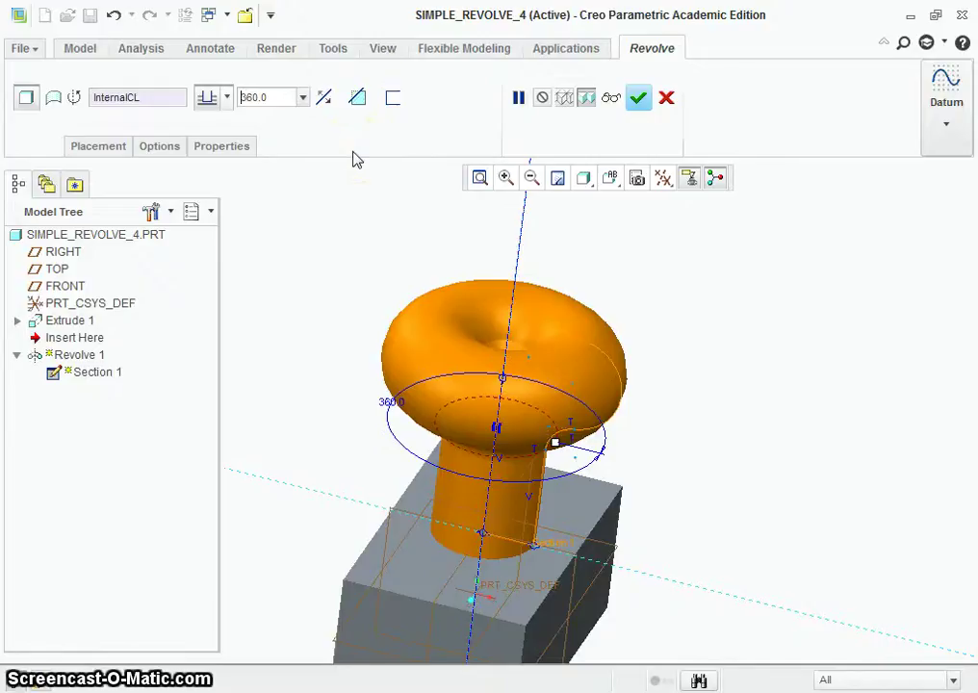
Step: Try the revolve with material removal and switch it back to adding material
left_click(356, 98)
left_click(356, 98)
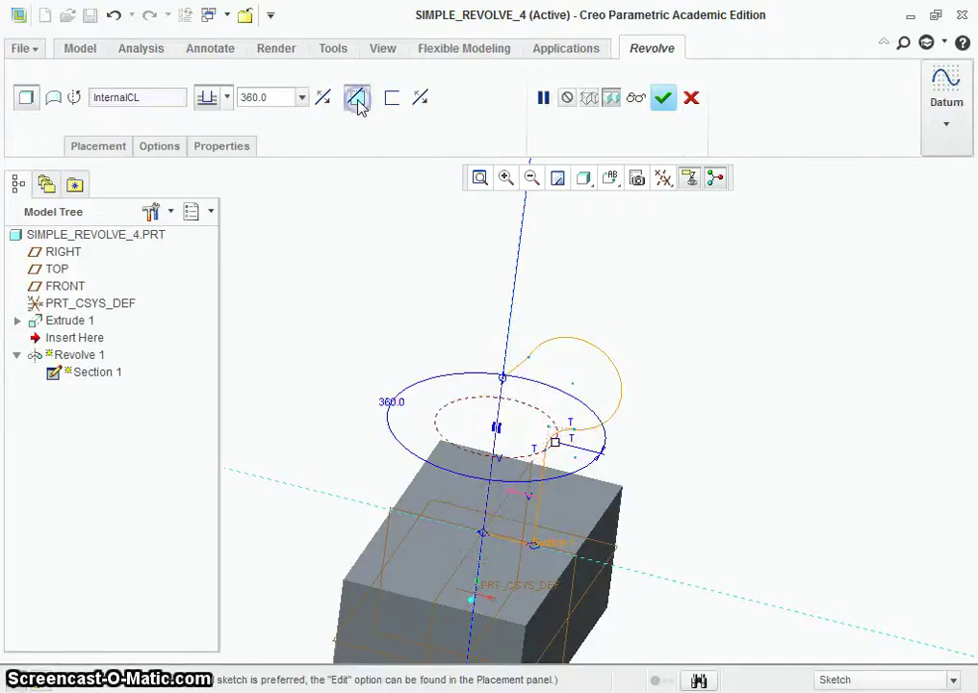
left_click(356, 99)
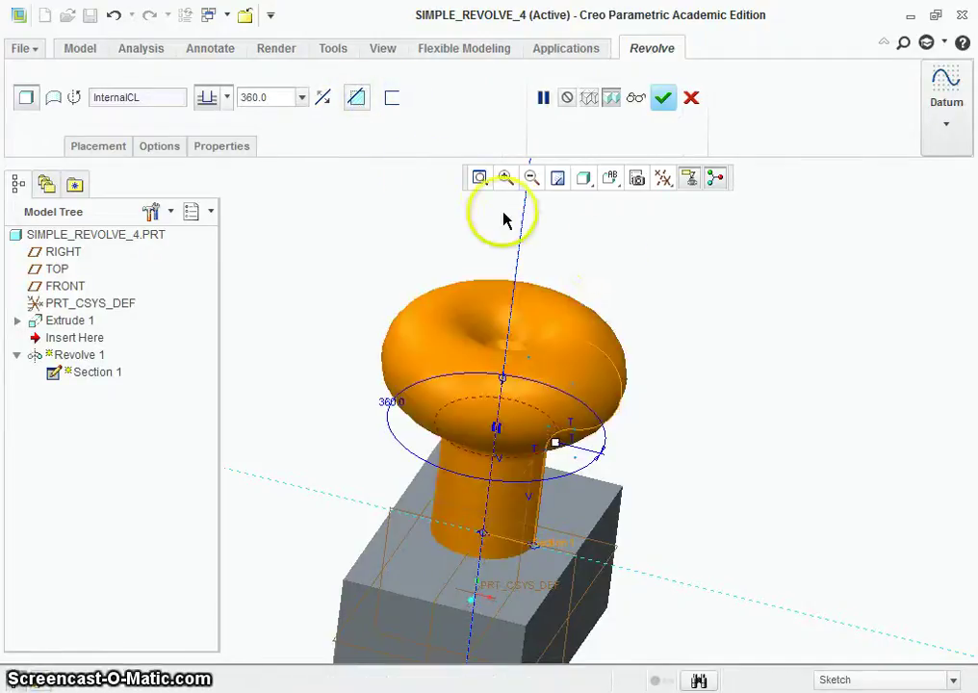
Step: Accept the 360° revolve feature and inspect the finished block and knob
middle_click_drag(634, 277, 621, 289)
left_click(665, 100)
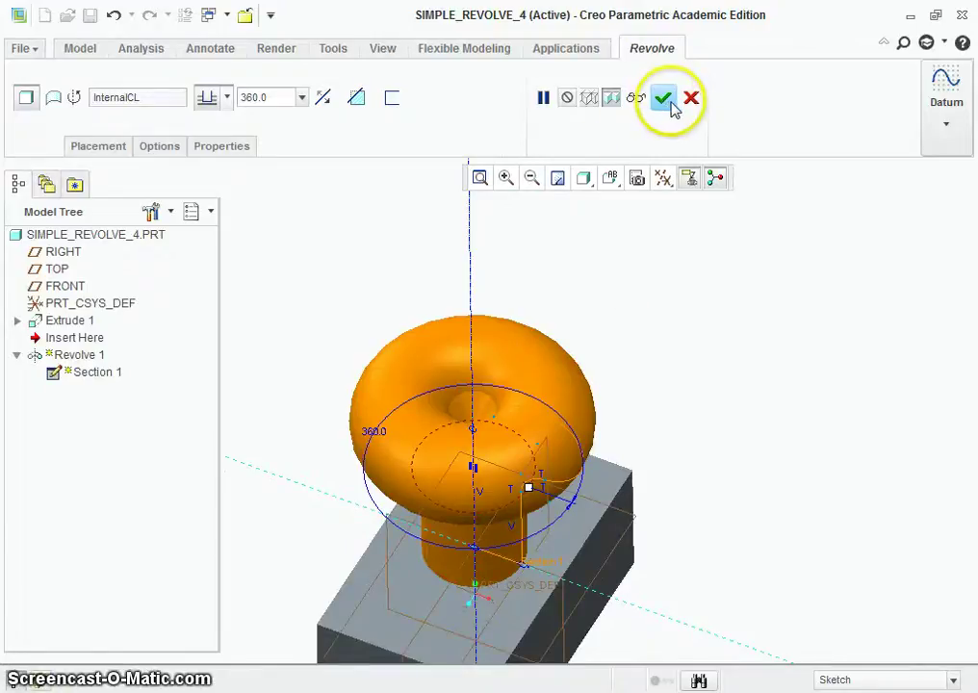
scroll(590, 262, "down", 2)
scroll(448, 437, "up", 1)
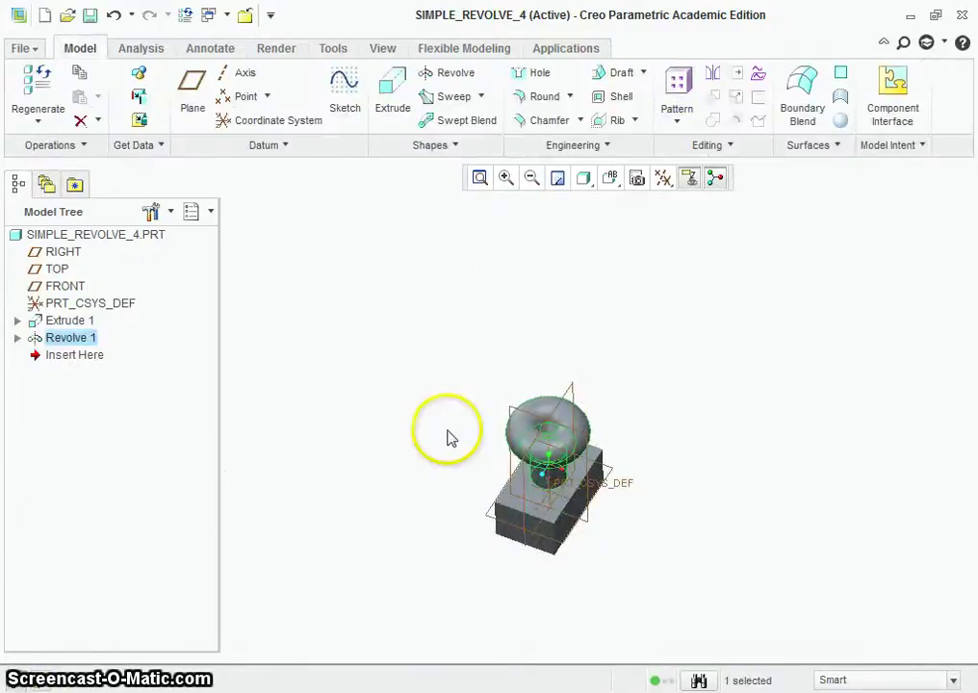
left_click(462, 310)
middle_click_drag(462, 311, 470, 268)
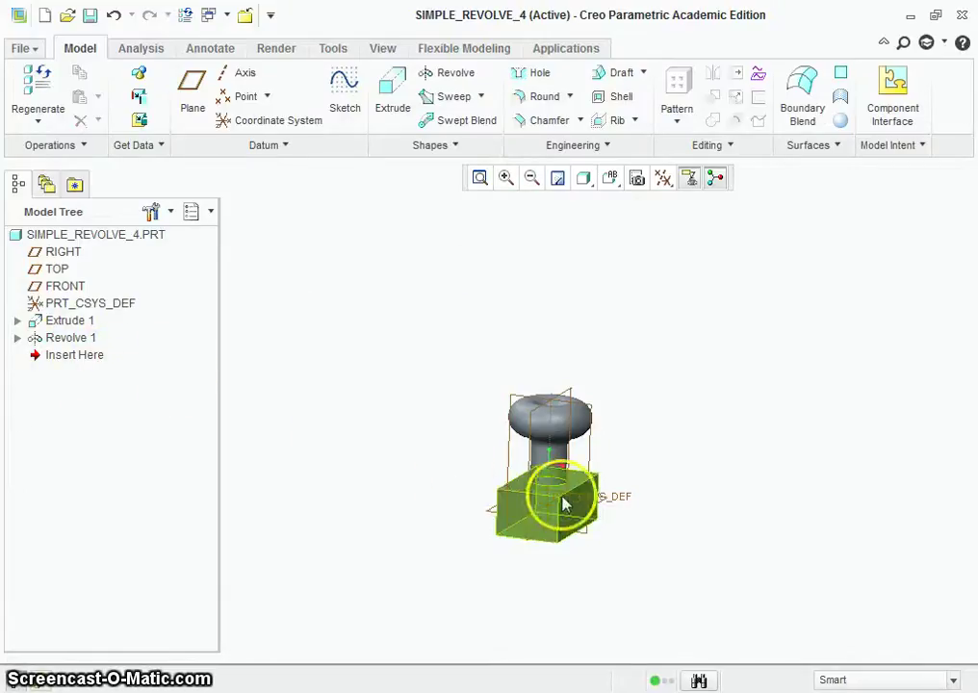
scroll(476, 470, "up", 2)
scroll(352, 404, "down", 1)
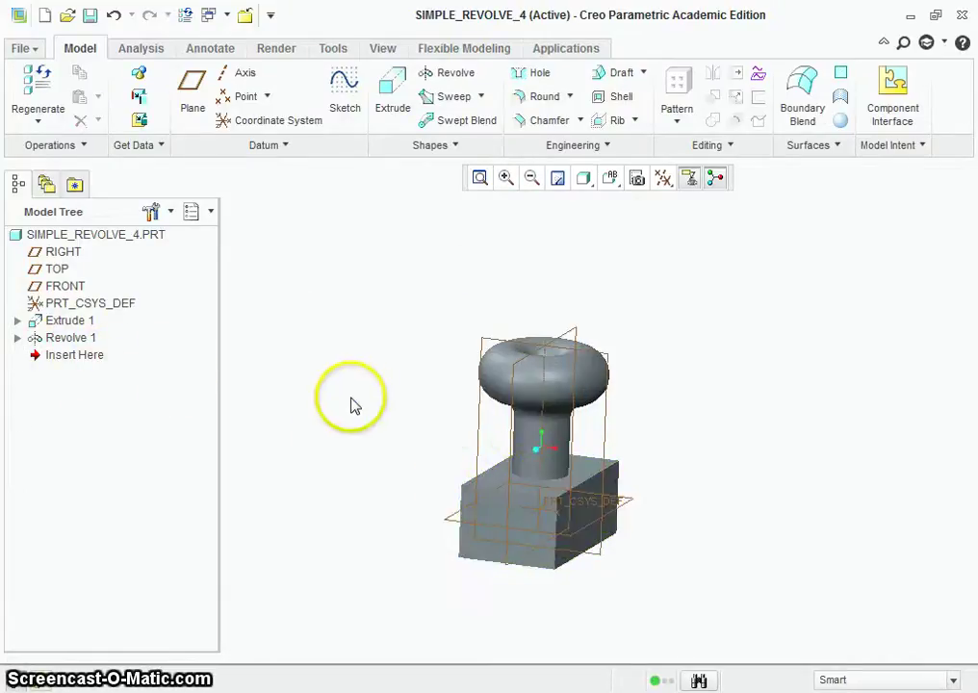
Step: Try redefining Revolve 1 with an angle of 91° and discard the change
right_click(83, 340)
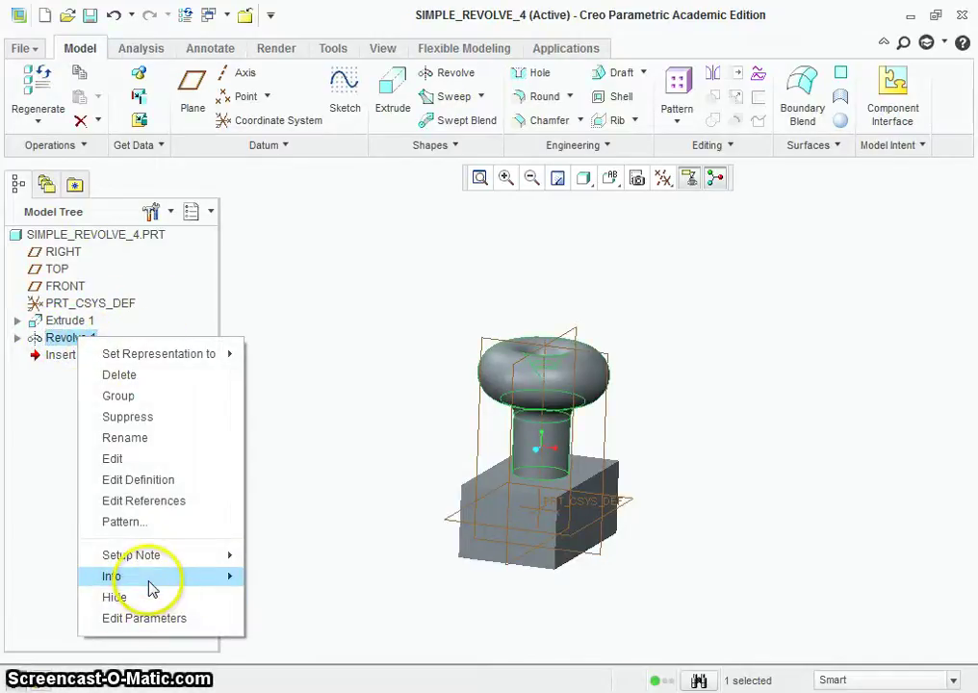
left_click(146, 479)
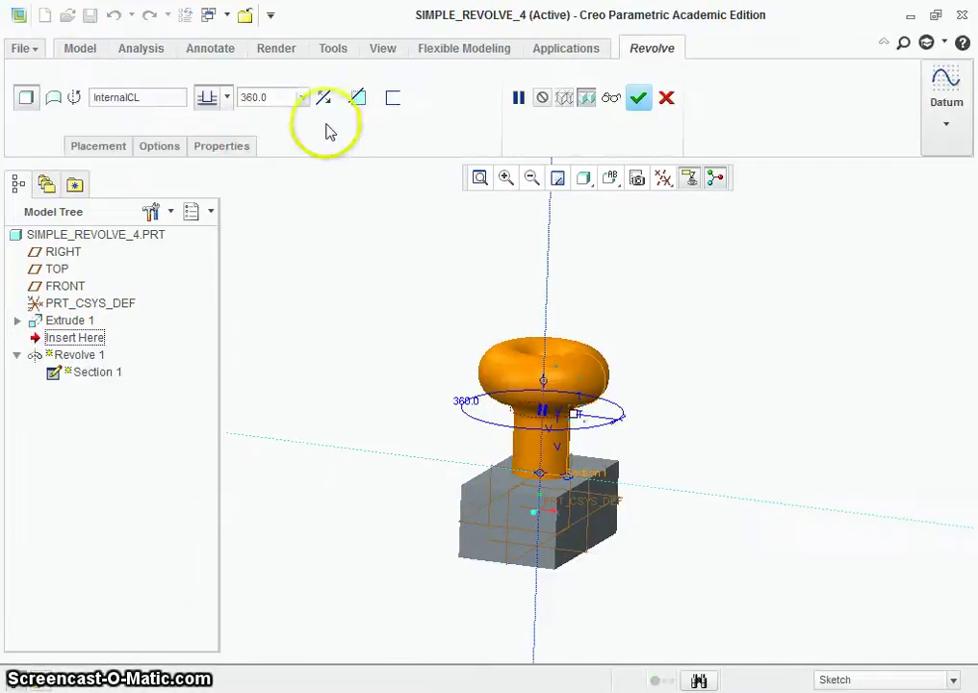
middle_click_drag(458, 457, 570, 426)
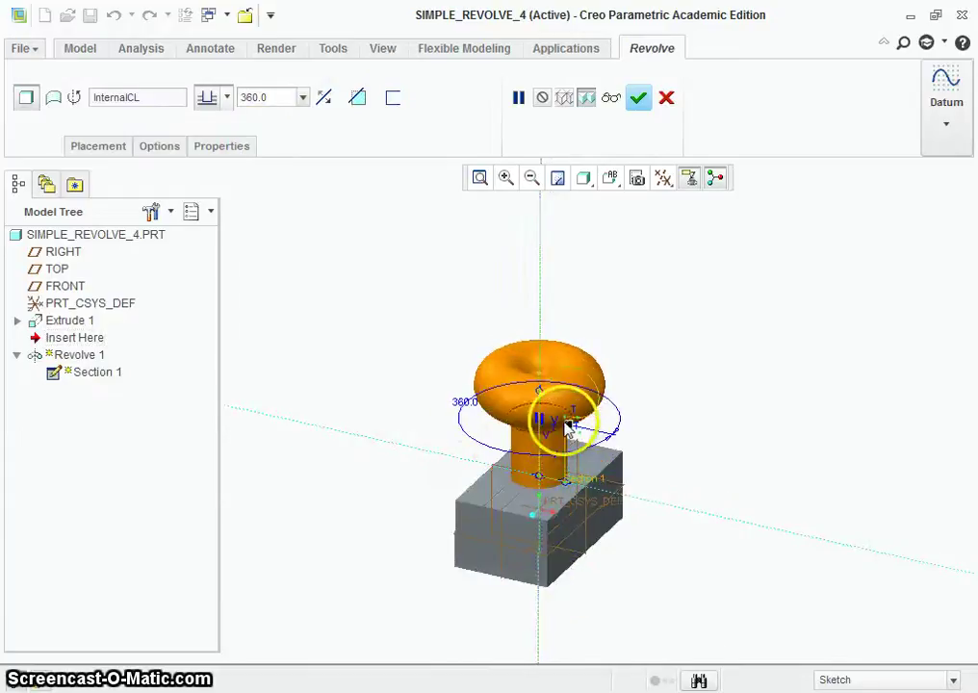
left_click_drag(570, 430, 509, 437)
left_click(664, 98)
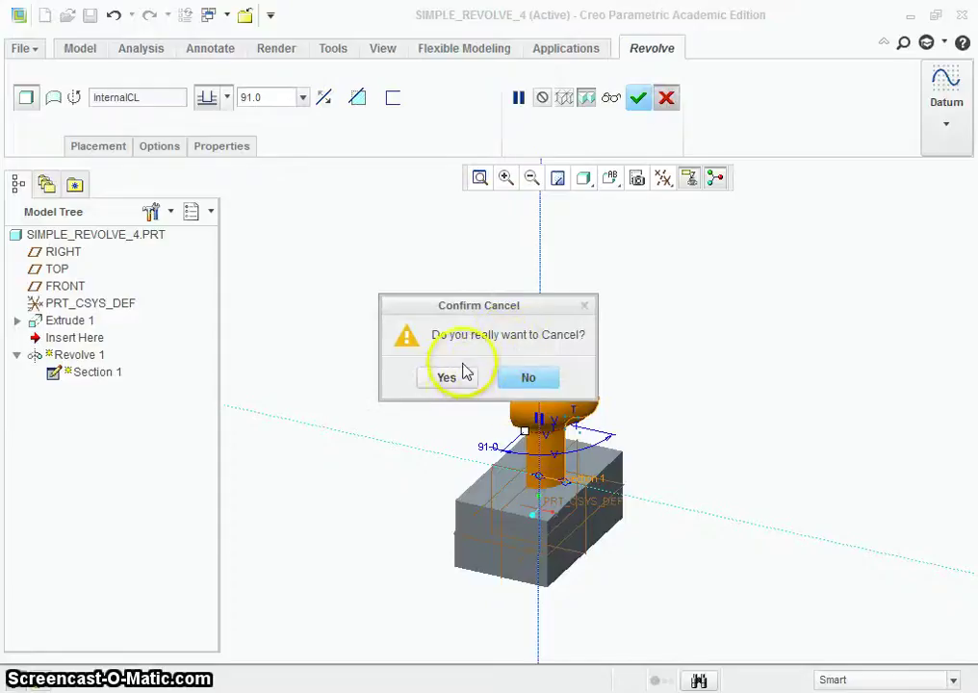
left_click(468, 383)
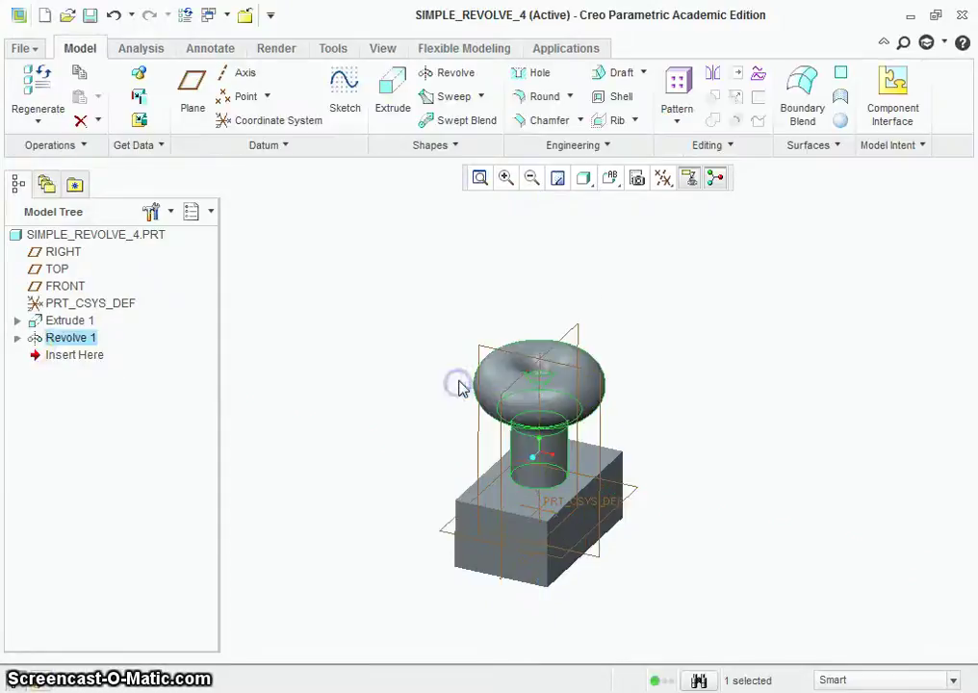
Step: Open Section 1 of Revolve 1 for redefinition
left_click(17, 338)
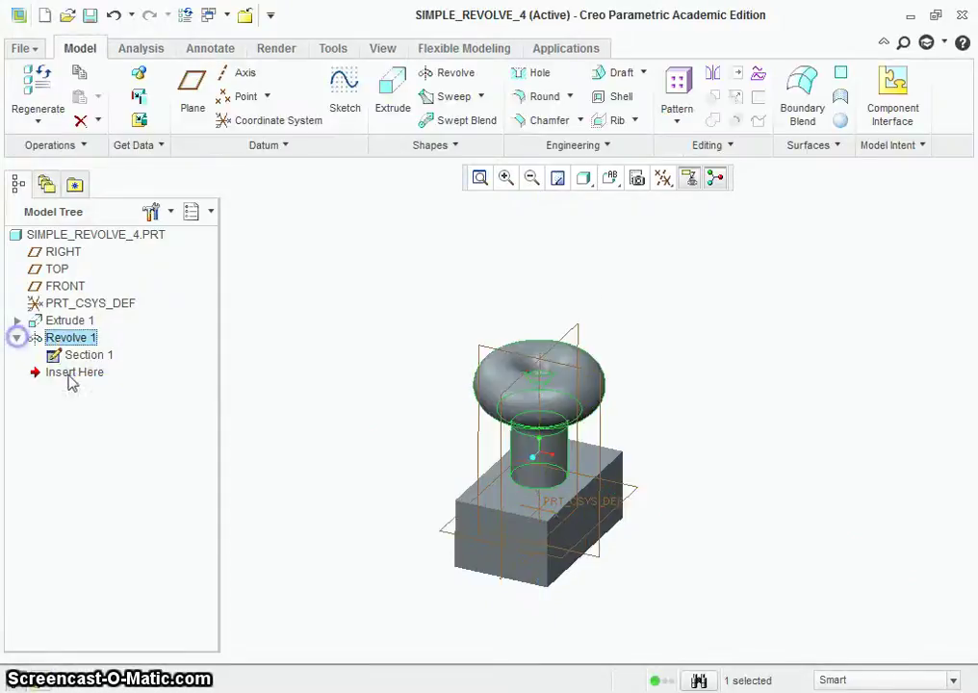
left_click(19, 339)
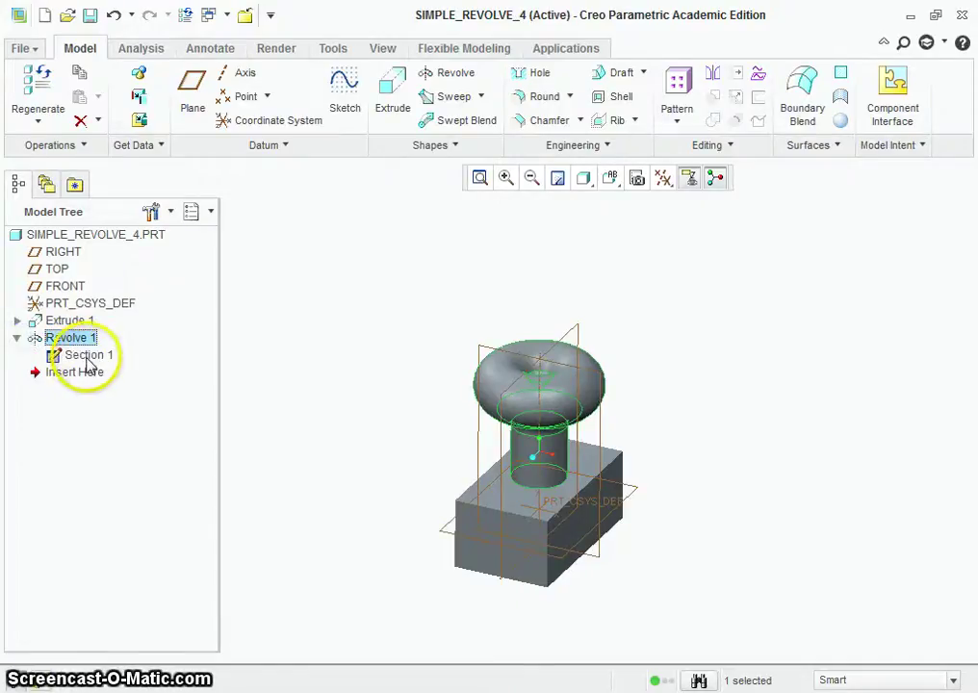
left_click(85, 358)
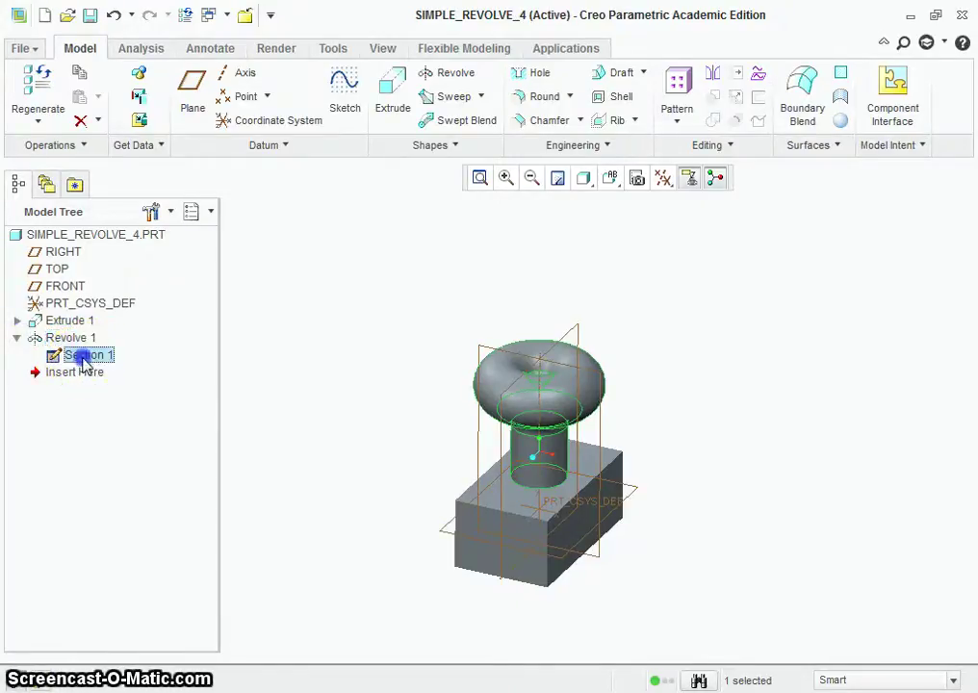
right_click(87, 359)
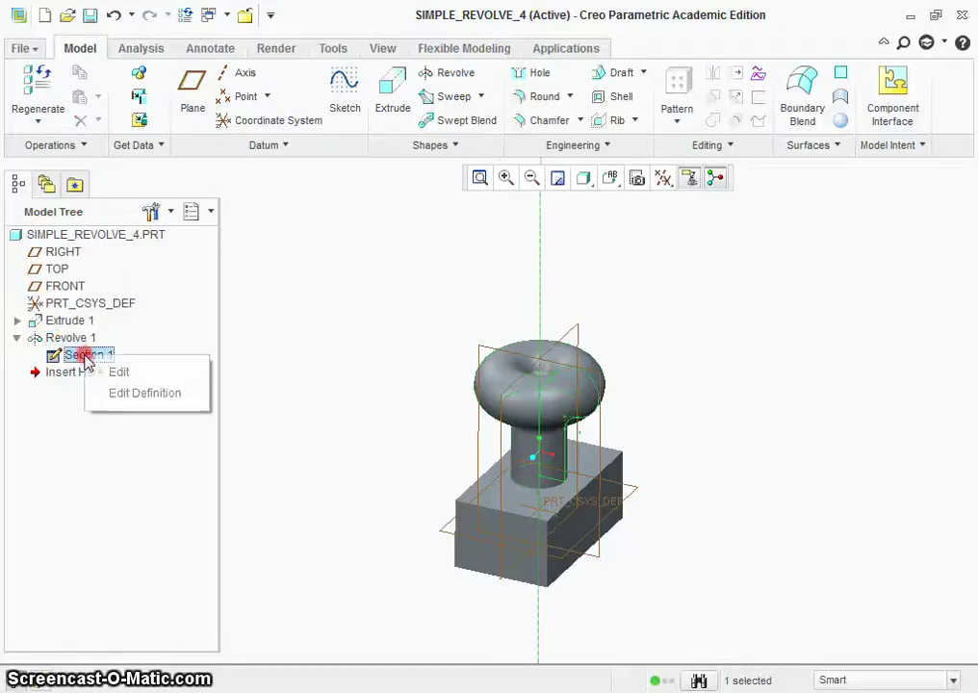
left_click(146, 393)
Step: Set the vertical distance from the block's top face to the stem fillet's centre to 100 and accept the edited sketch
scroll(587, 579, "up", 3)
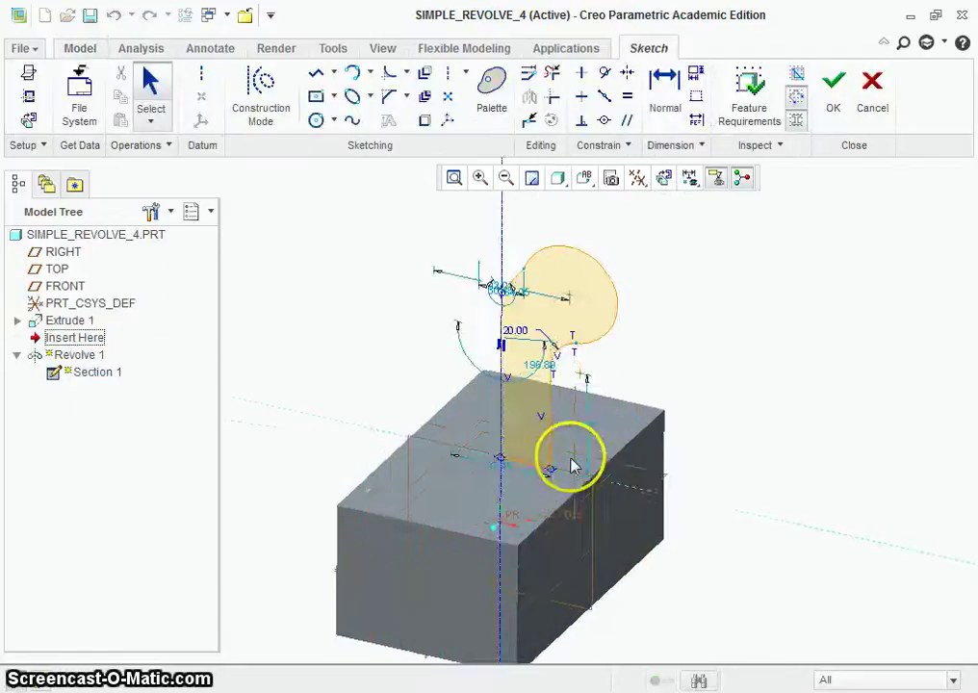
mouse_move(572, 461)
middle_mouse_down()
mouse_move(684, 365)
mouse_move(712, 332)
mouse_move(705, 326)
middle_mouse_up()
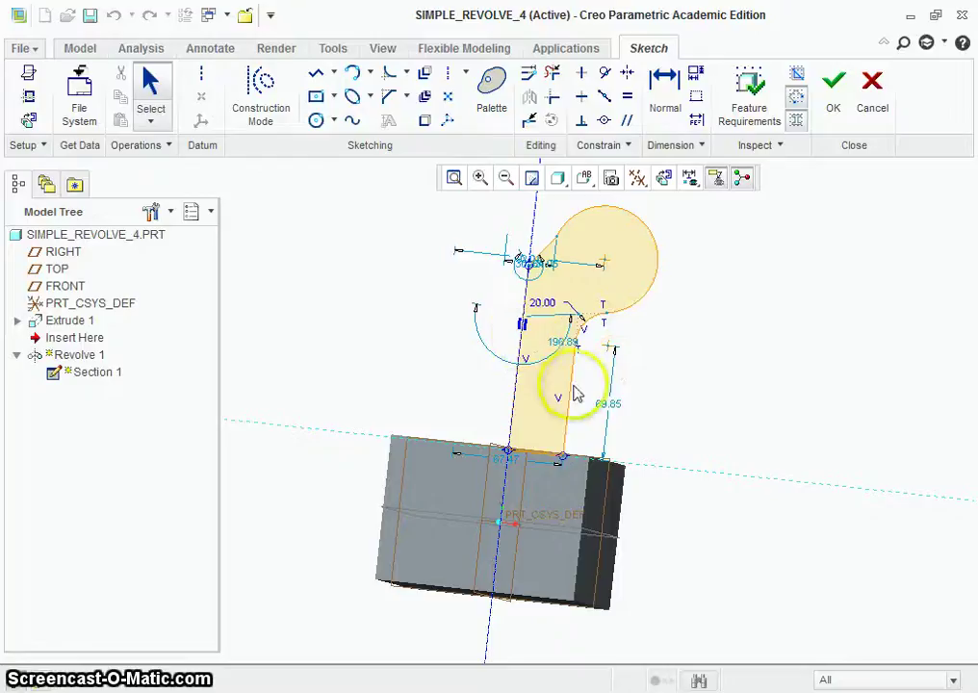
scroll(608, 346, "up", 3)
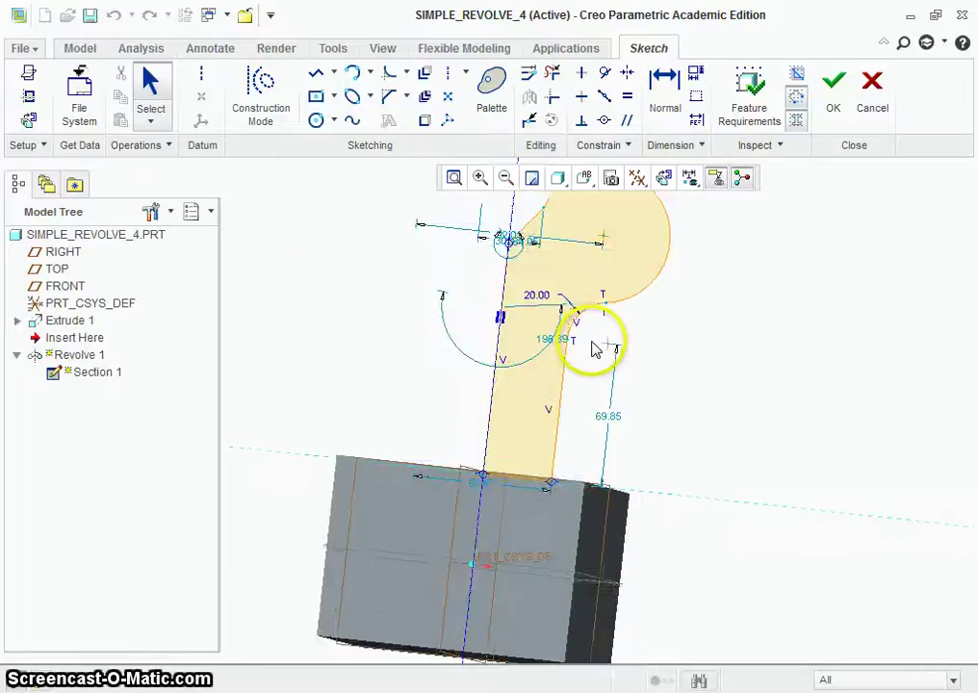
scroll(589, 339, "down", 3)
scroll(597, 337, "up", 1)
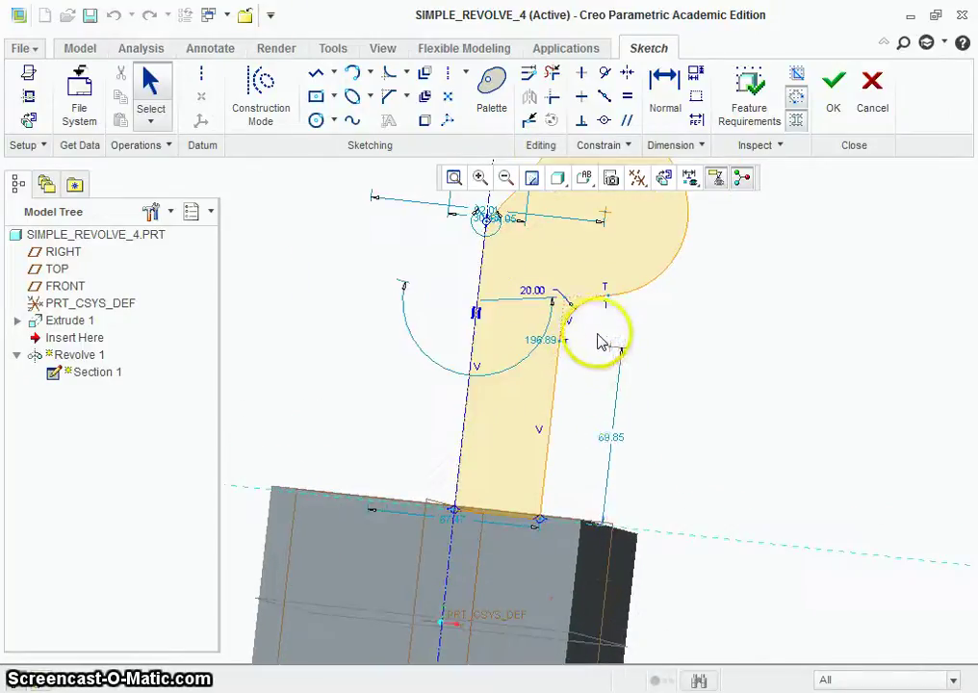
double_click(616, 439)
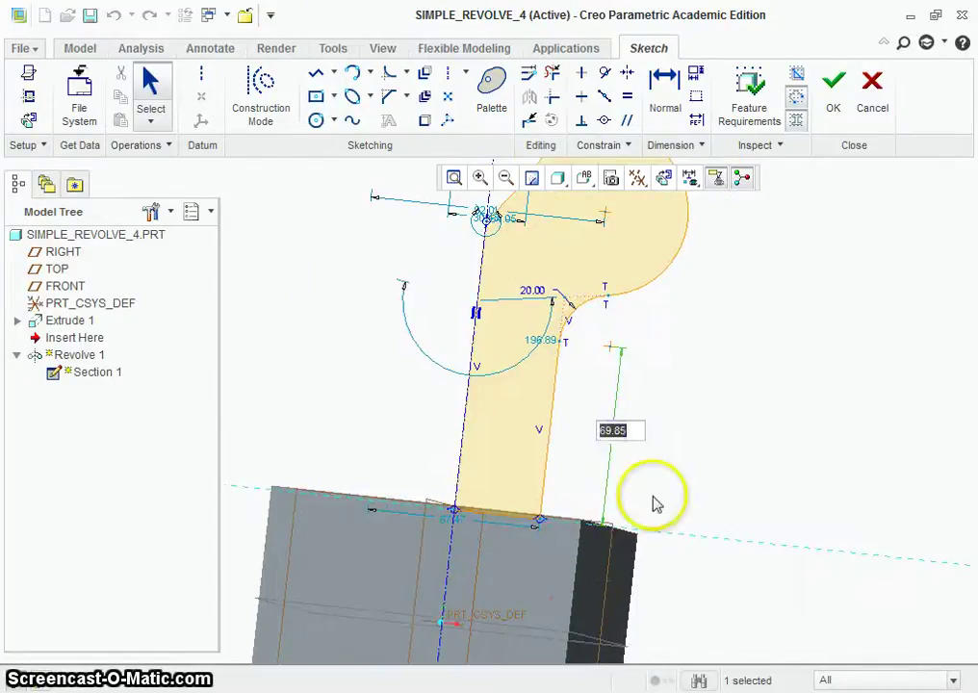
type("100")
key("Return")
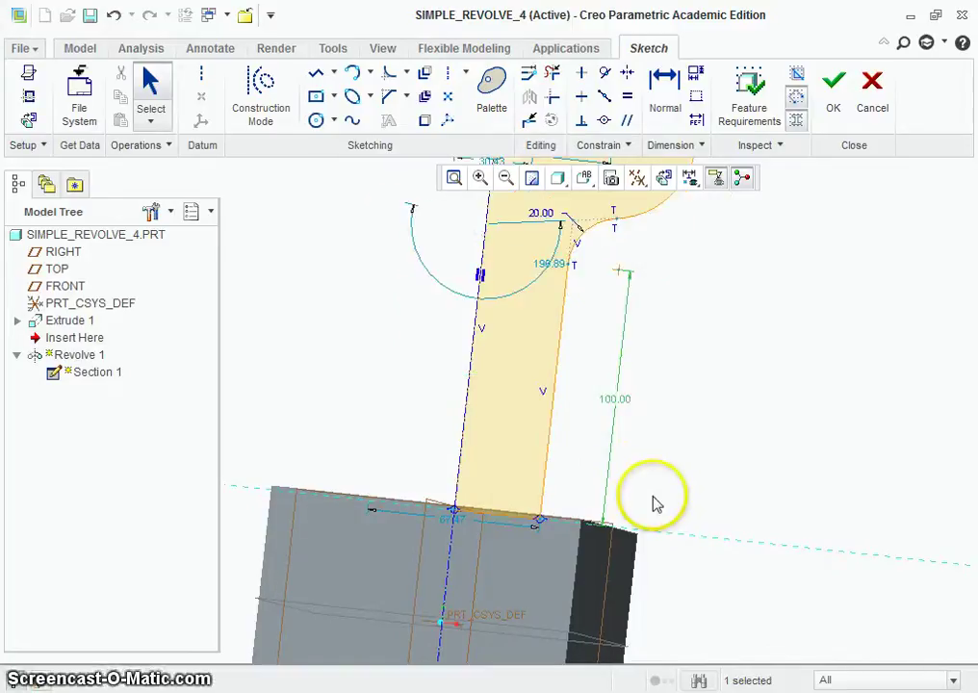
middle_click_drag(976, 307, 814, 227)
left_click(833, 101)
left_click(821, 332)
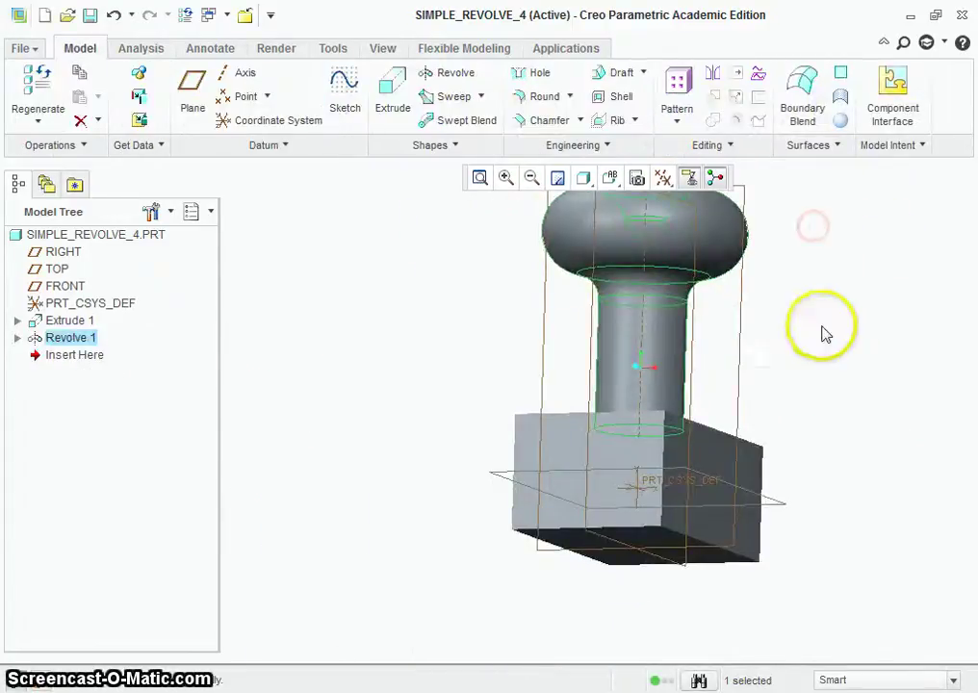
middle_click_drag(452, 318, 465, 348)
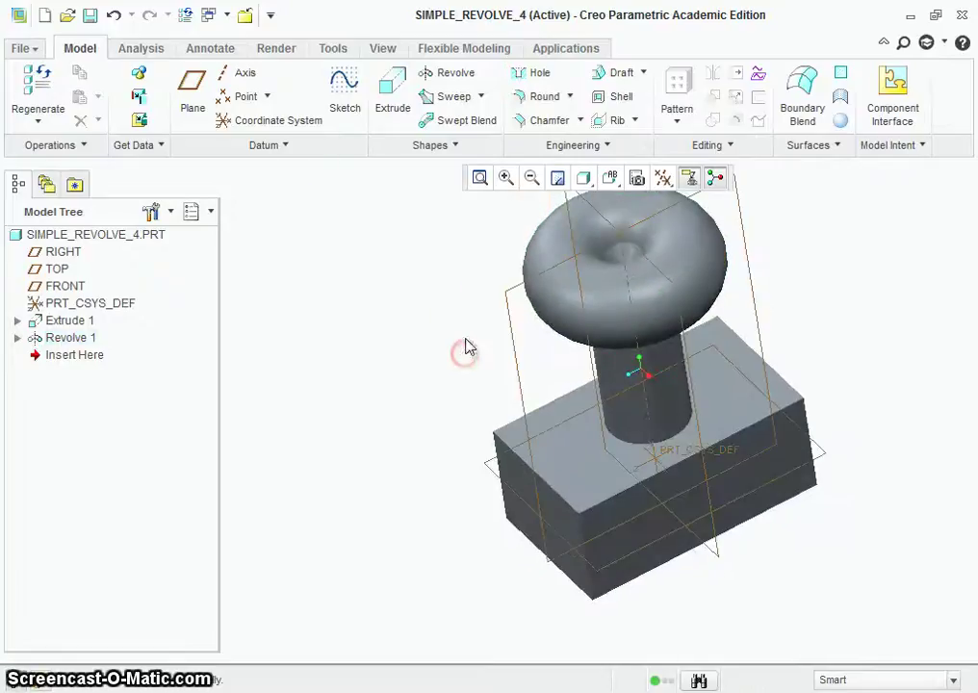
Step: Apply the yellow appearance from My Appearances to the whole part SIMPLE_REVOLVE_4.PRT
left_click(281, 53)
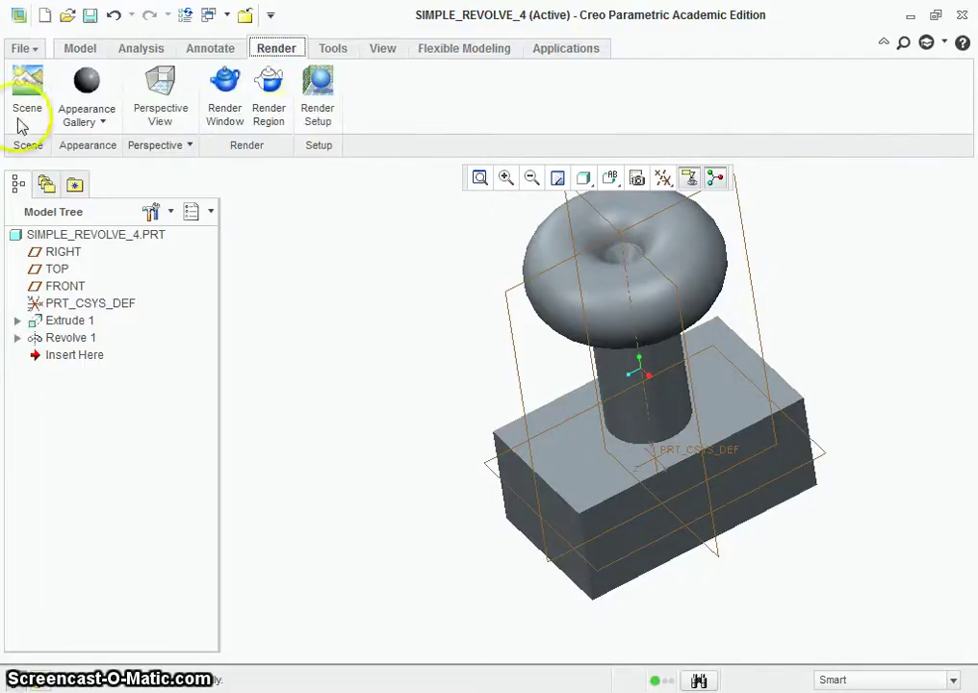
left_click(98, 117)
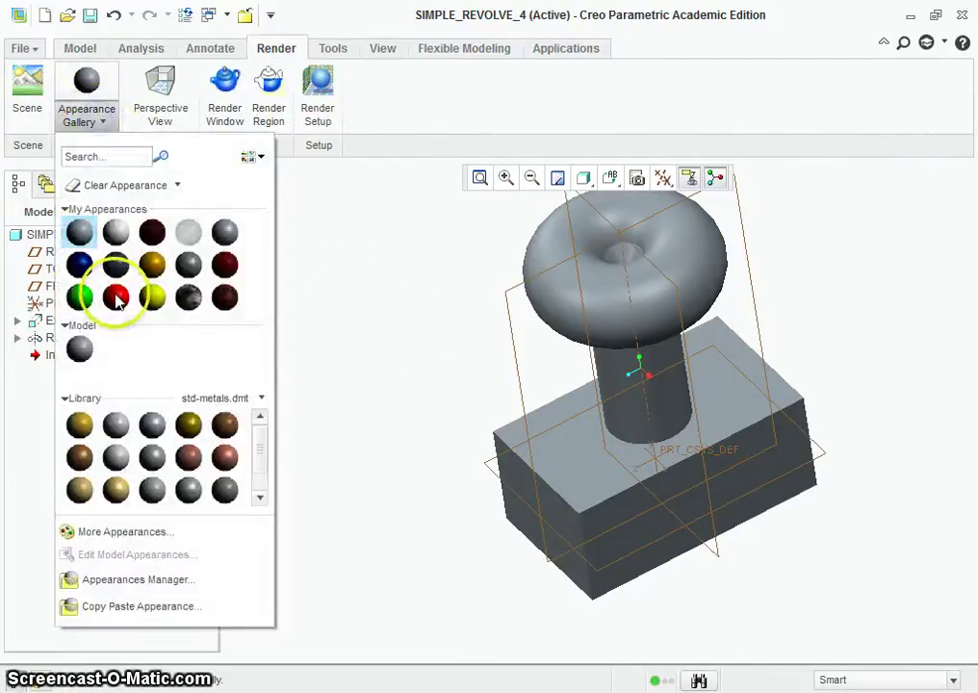
left_click(151, 299)
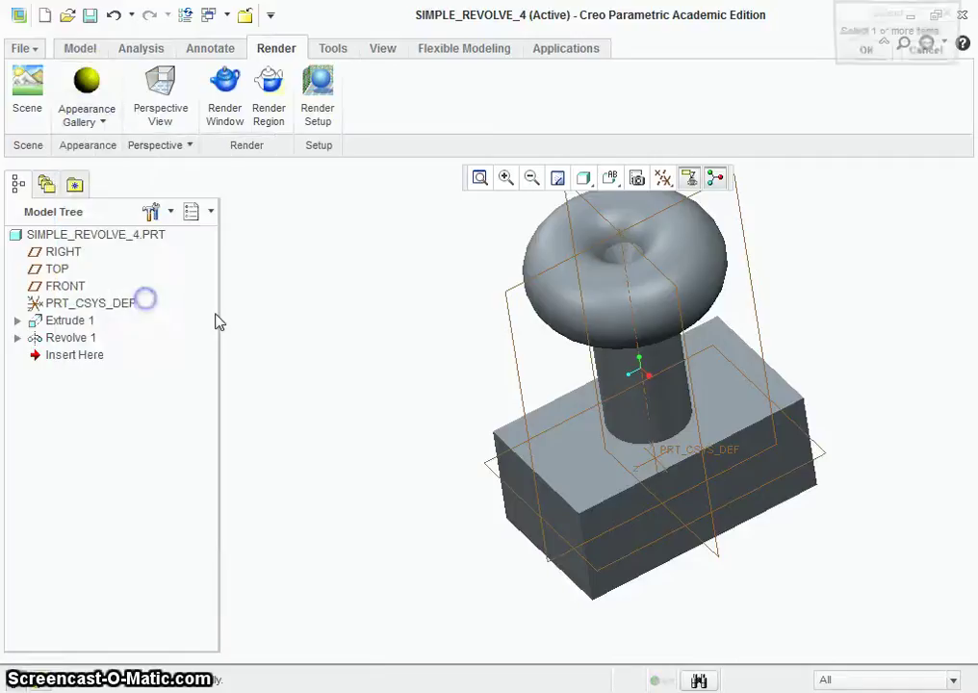
left_click(137, 236)
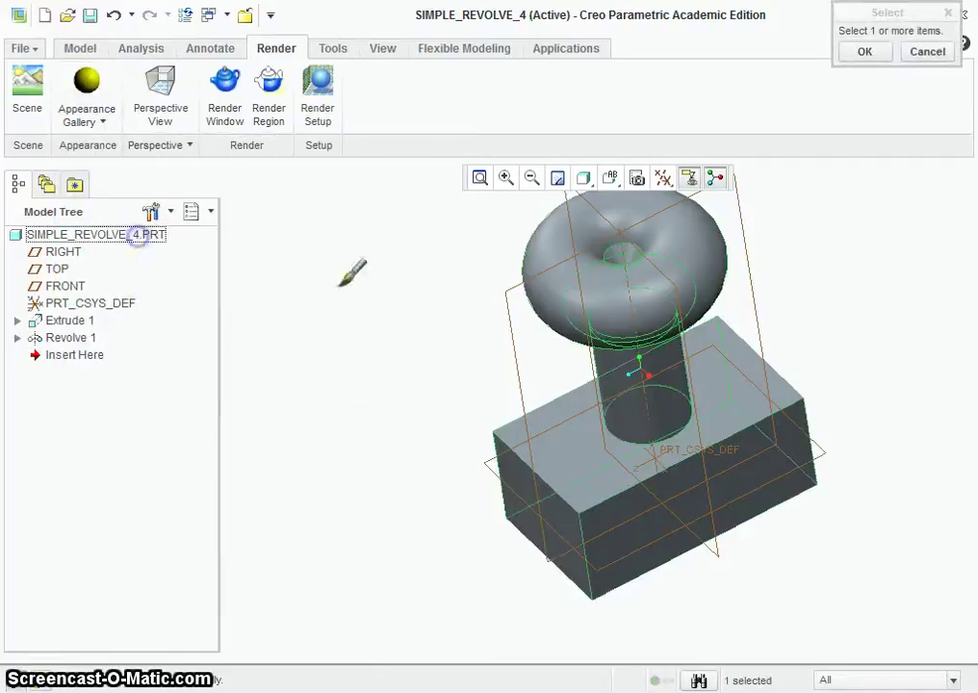
left_click(860, 52)
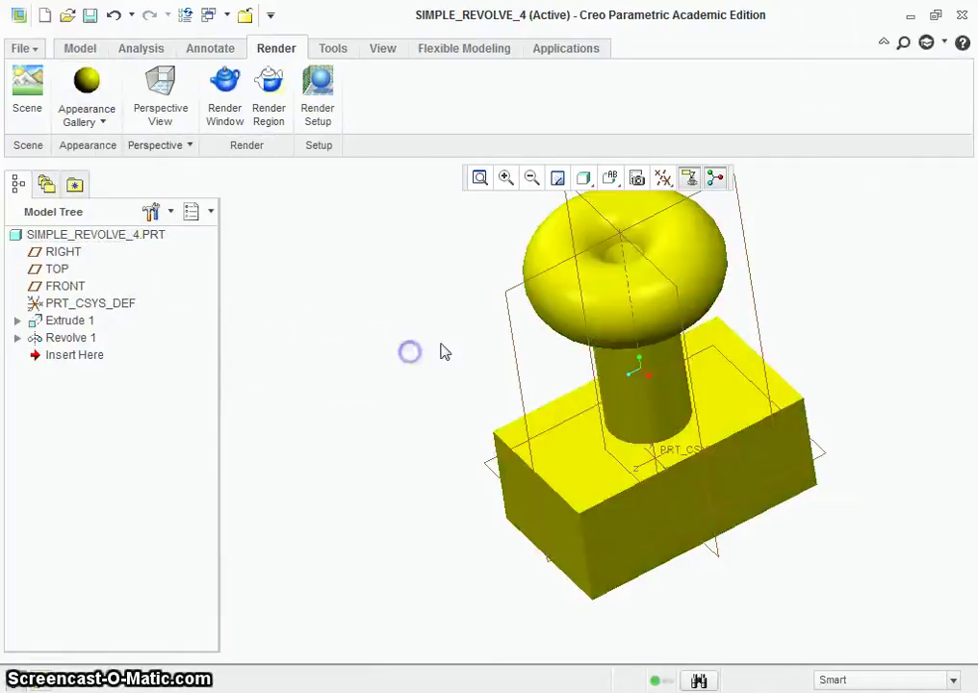
middle_click_drag(439, 349, 456, 255)
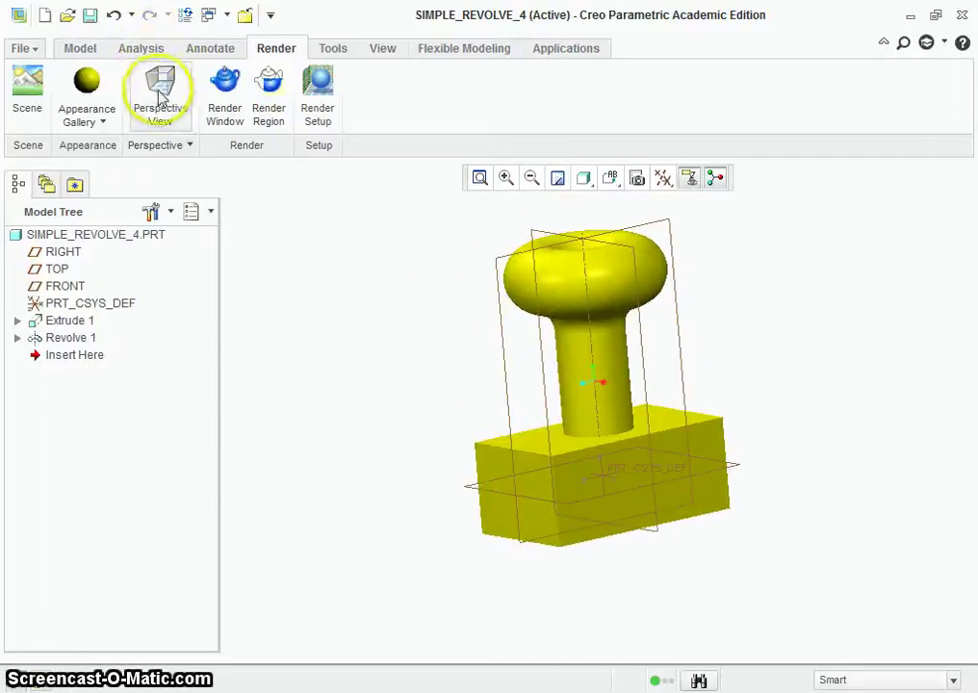
Step: Save the part SIMPLE_REVOLVE_4.PRT in the tutorials folder
left_click(96, 21)
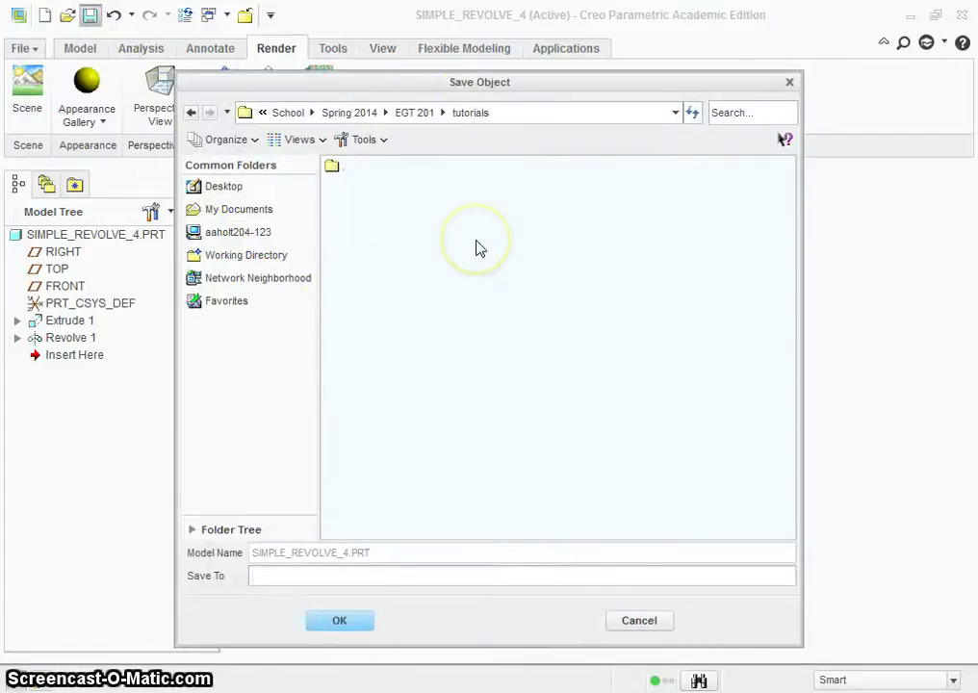
left_click(349, 623)
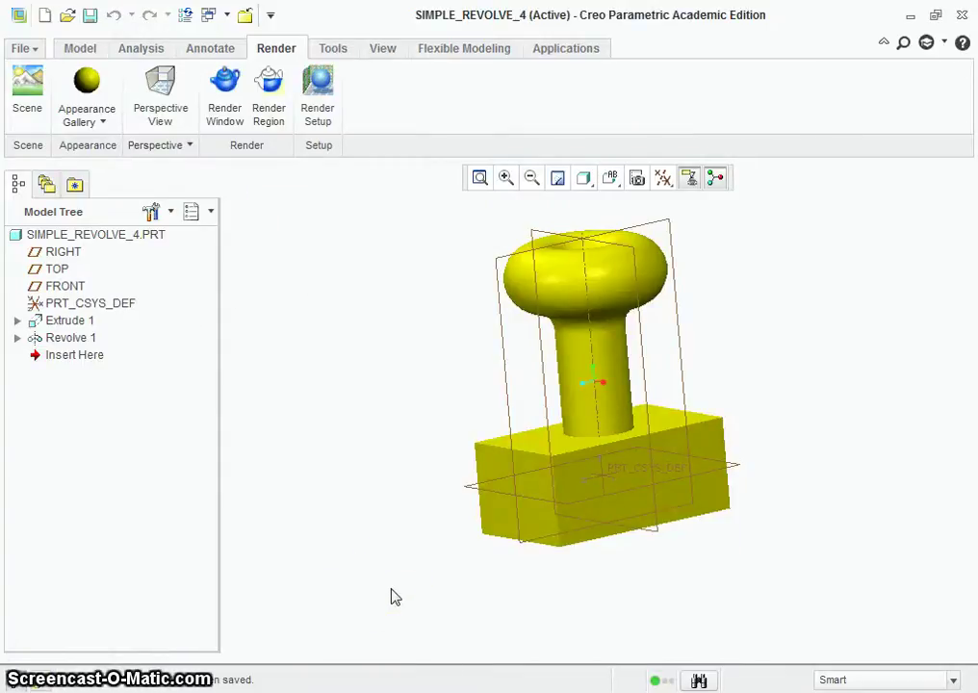
left_click(367, 593)
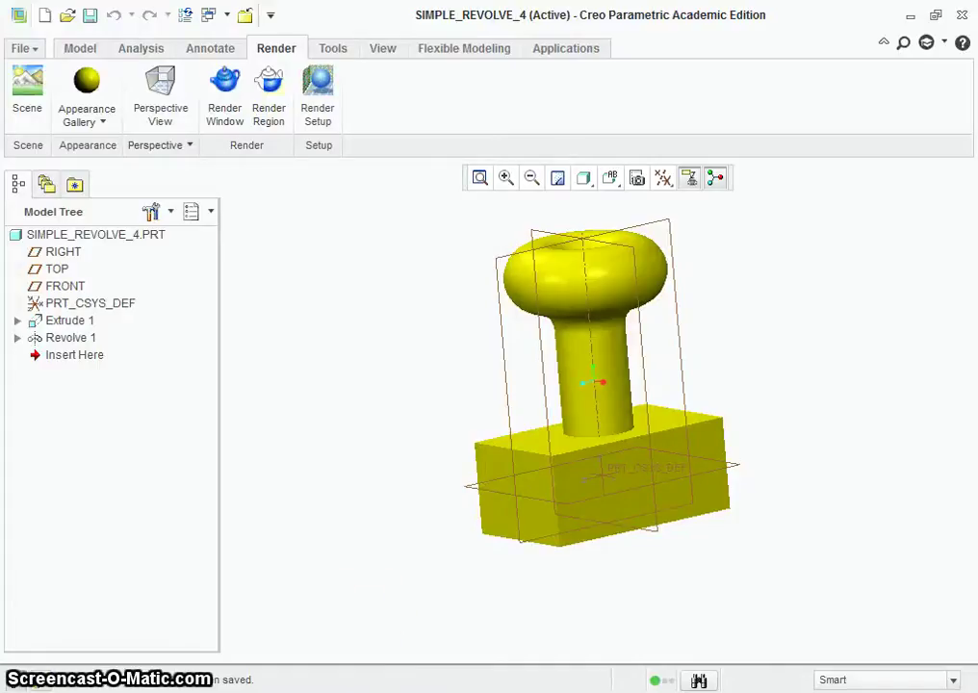